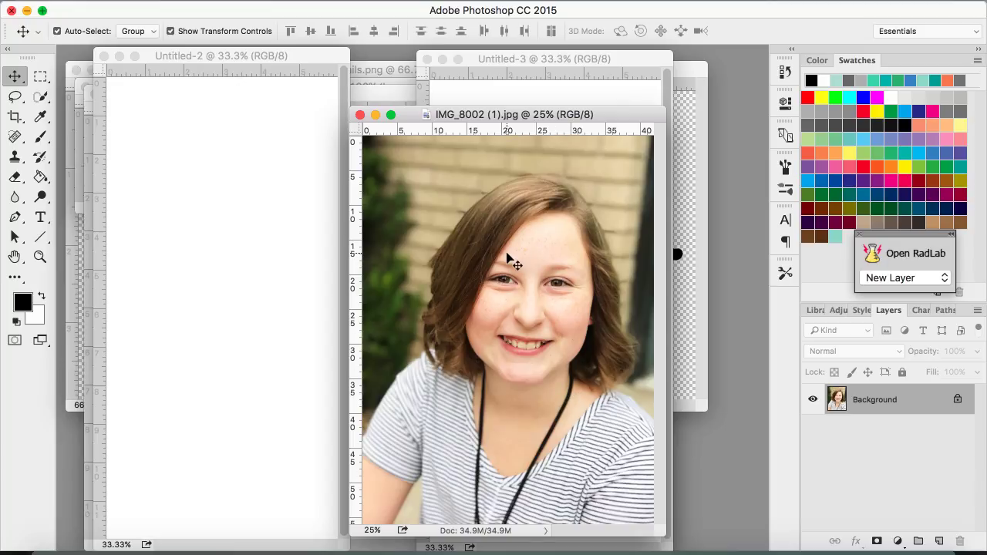
Step: Minimise the Untitled-2 document and place the IMG_8002 (1).jpg portrait window in front, overlapping Untitled-3
drag(505, 114, 662, 128)
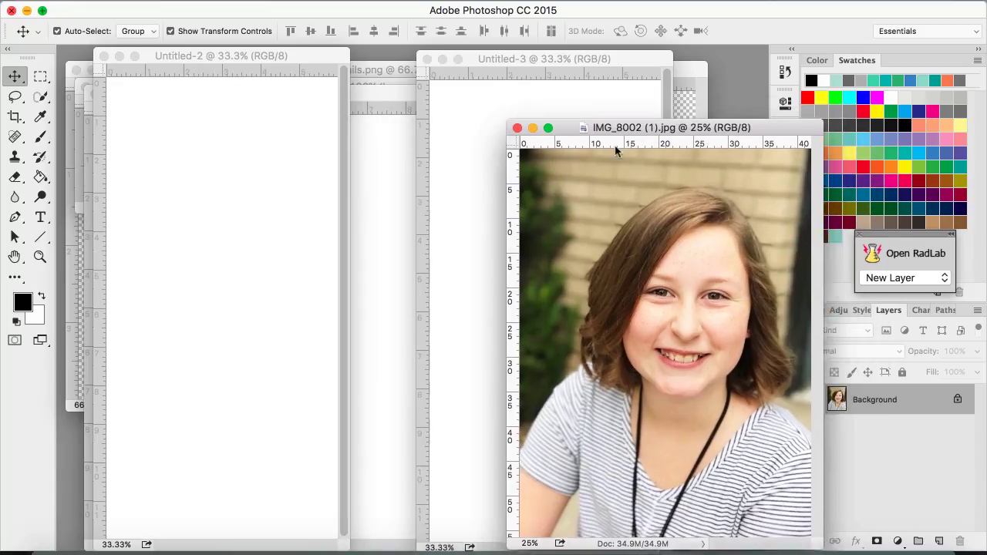
drag(616, 151, 313, 93)
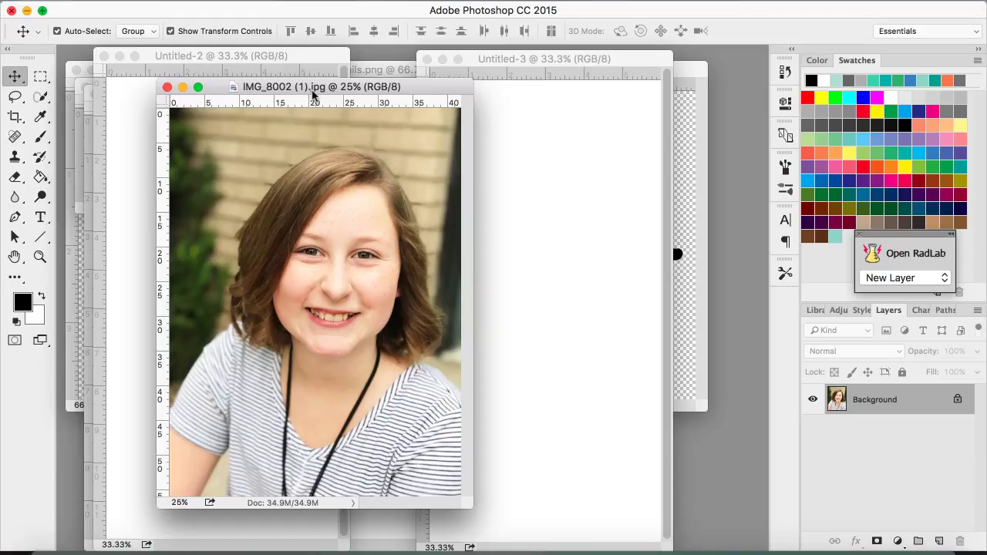
click(104, 55)
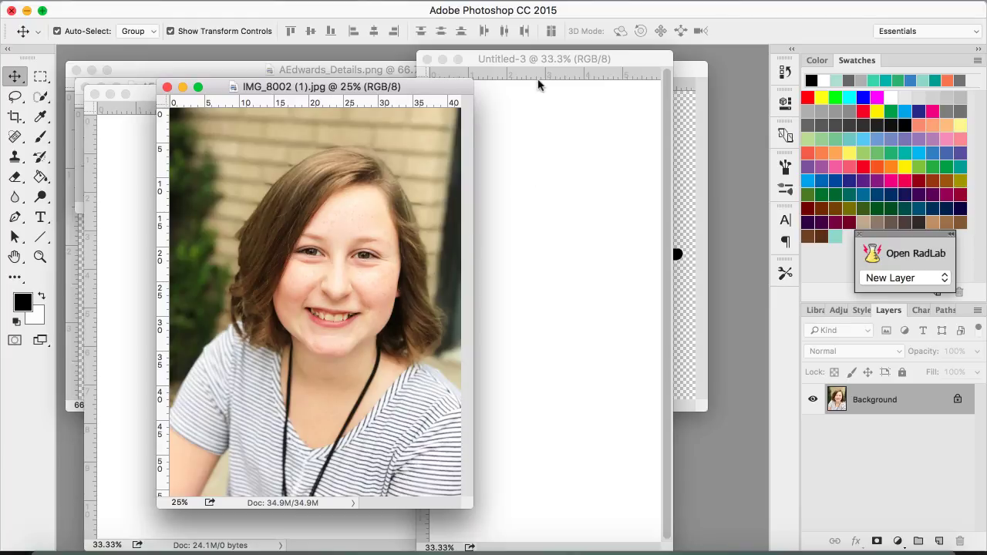
click(544, 58)
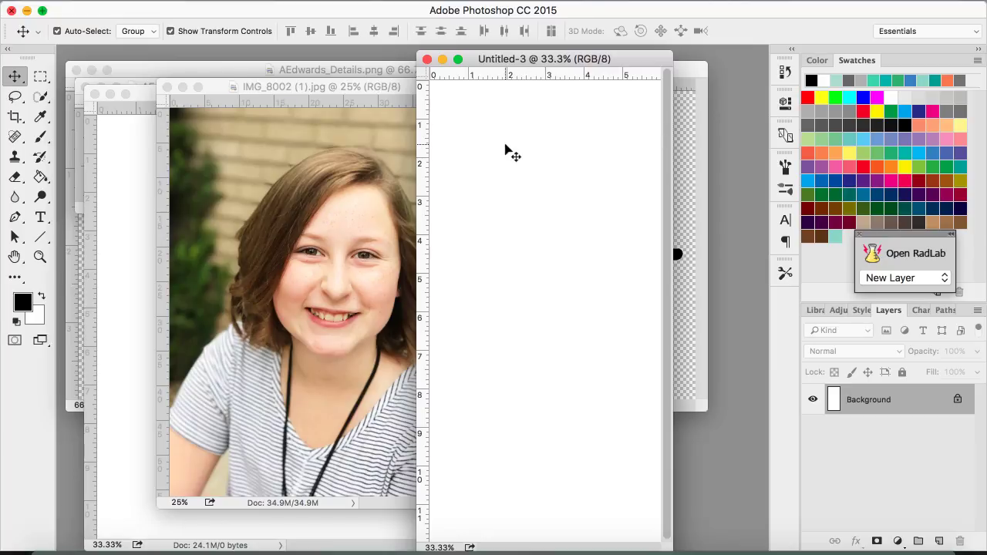
click(281, 98)
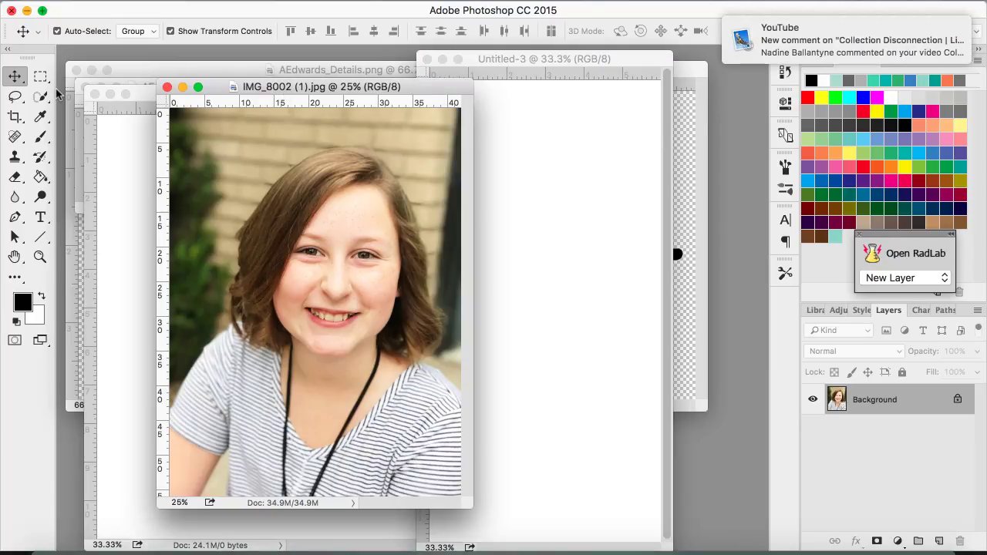
scroll(960, 30, left, 3)
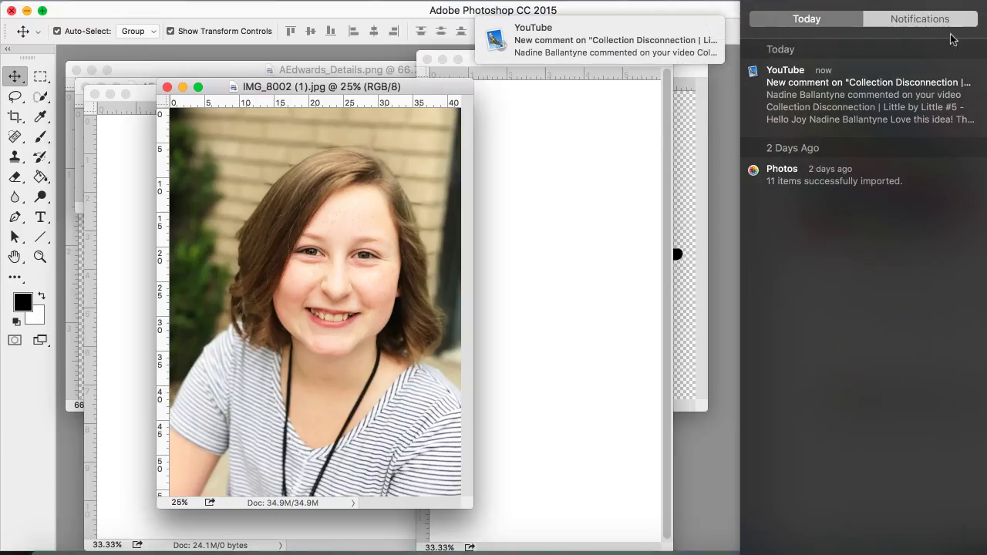
click(968, 60)
scroll(925, 231, right, 3)
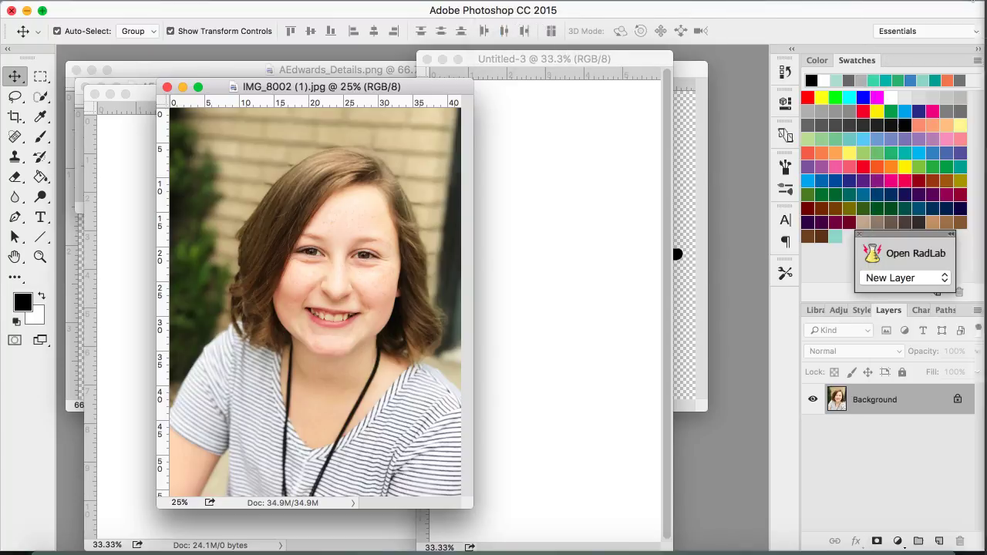
Step: Crop the portrait photo to 6 in wide by 8 in high at a resolution of 300 px/in
click(15, 115)
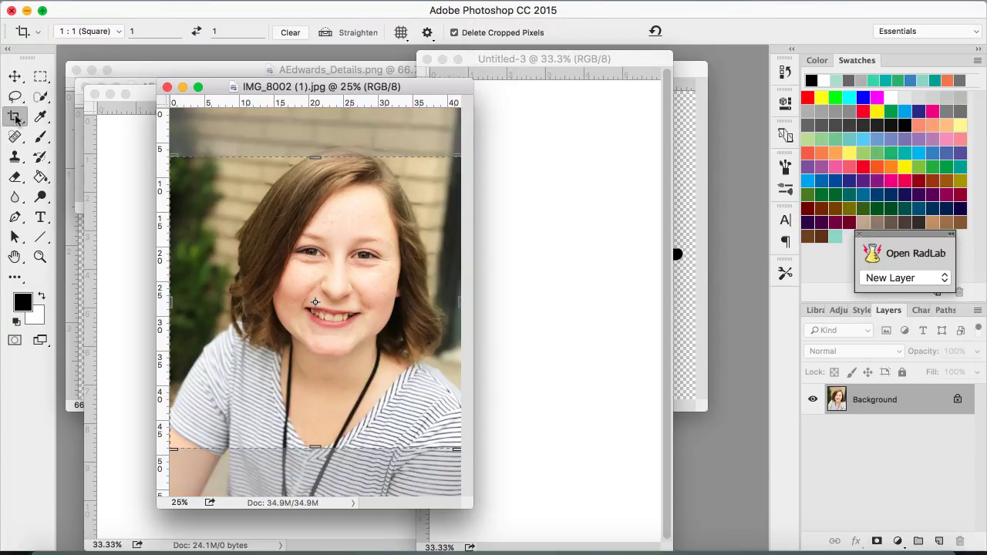
click(119, 29)
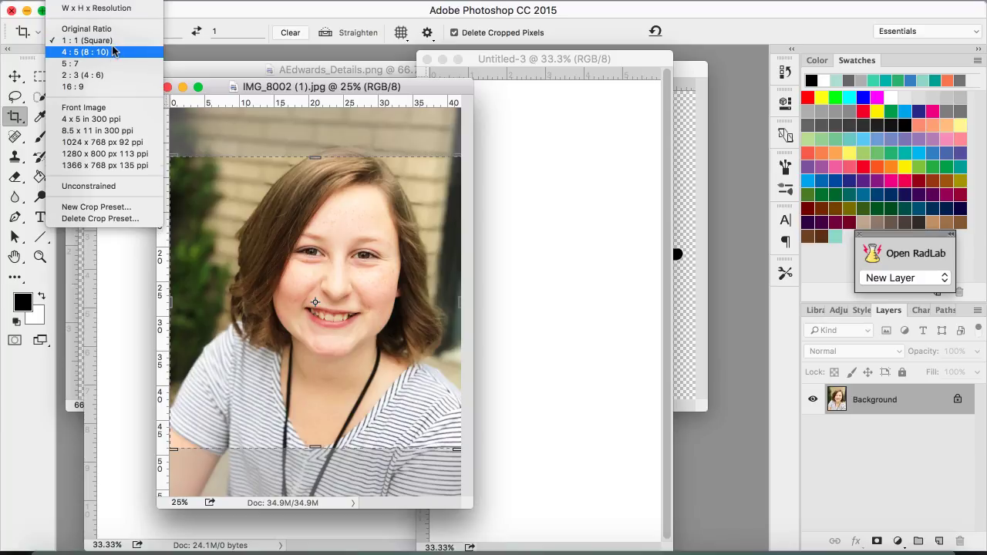
click(119, 7)
click(146, 31)
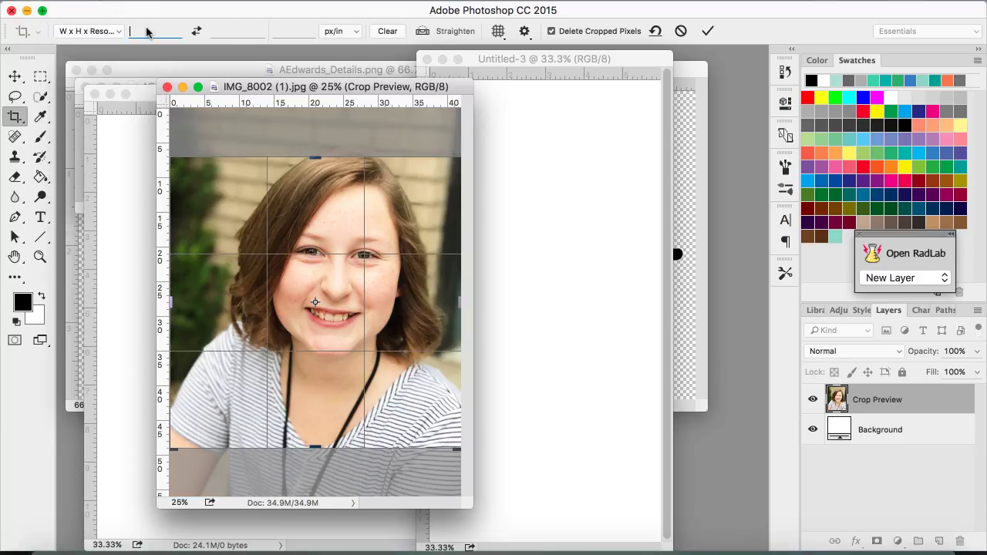
text(8)
click(235, 34)
text(8)
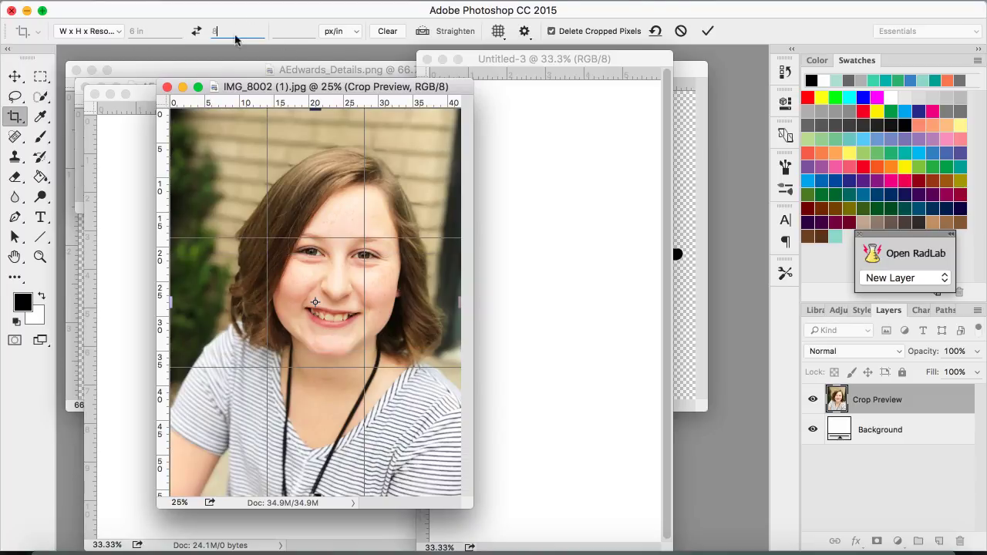
click(298, 31)
text(3)
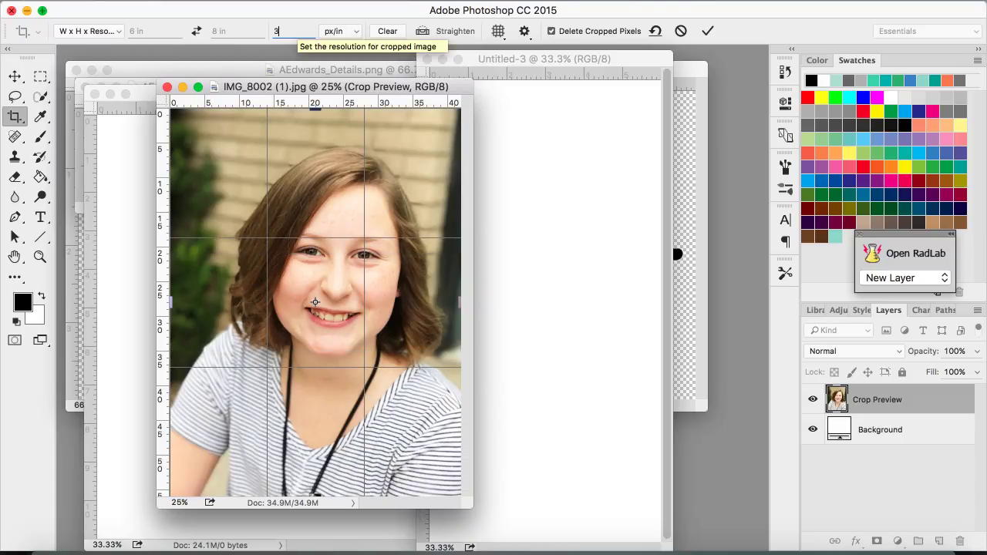
text(00)
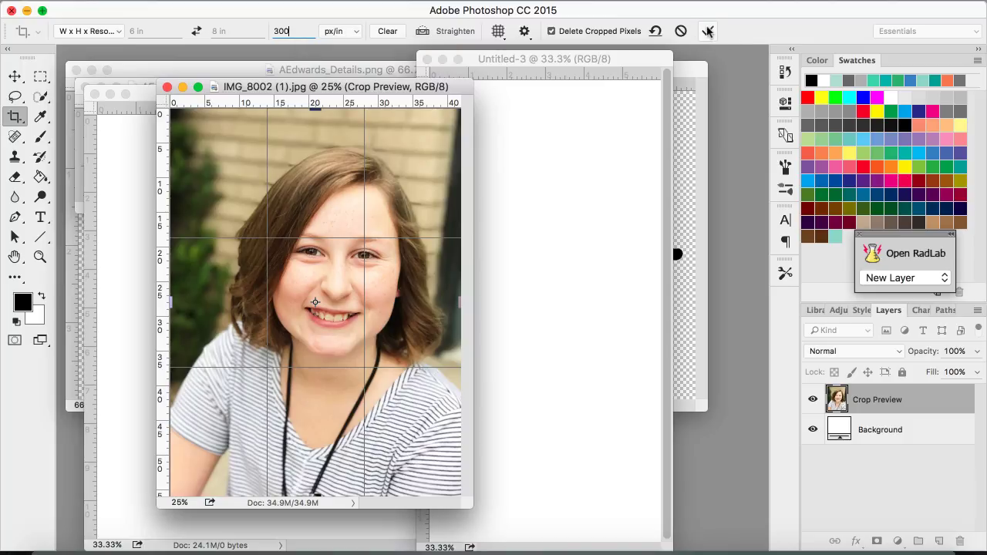
drag(472, 505, 521, 537)
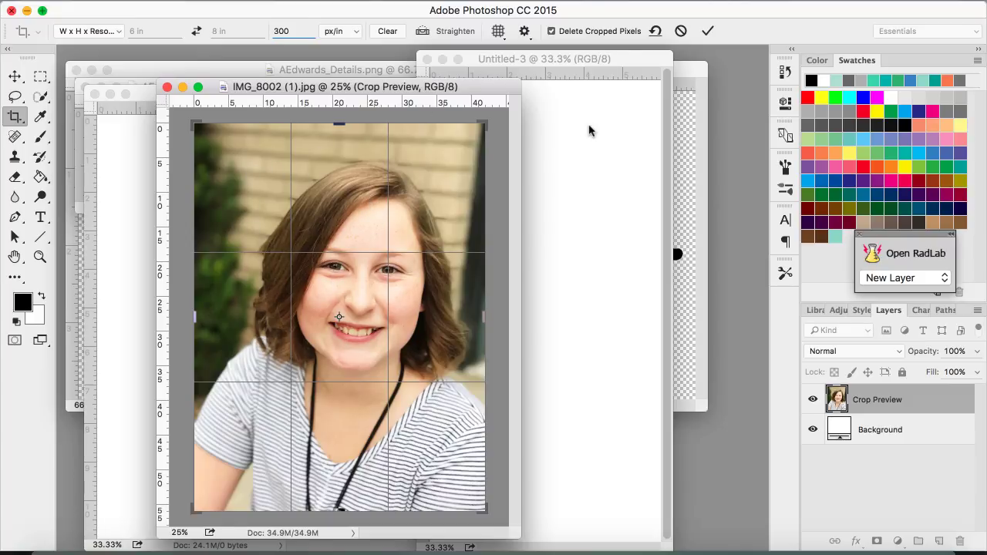
click(705, 31)
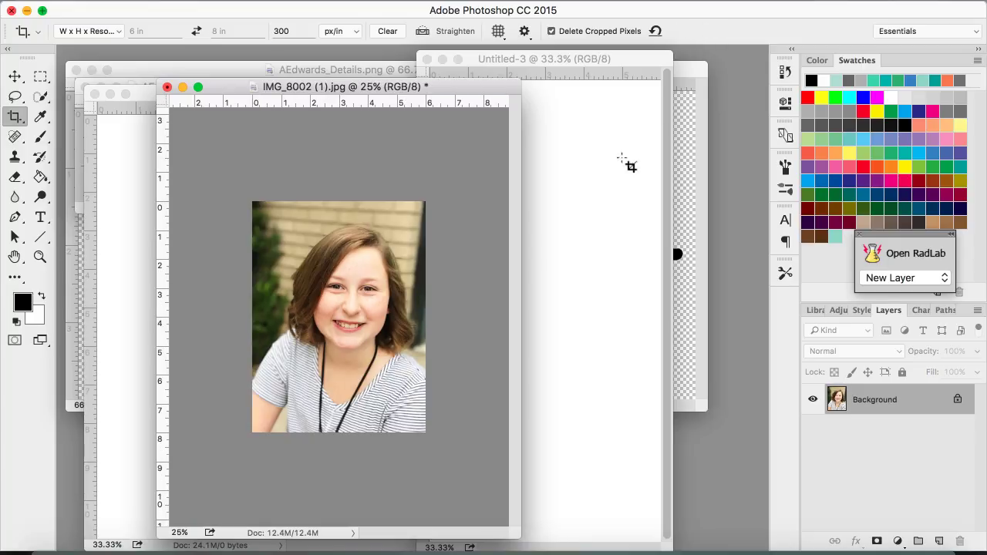
Step: Move a copy of the cropped portrait into Untitled-3 and align it with the canvas's bottom and side edges
click(15, 76)
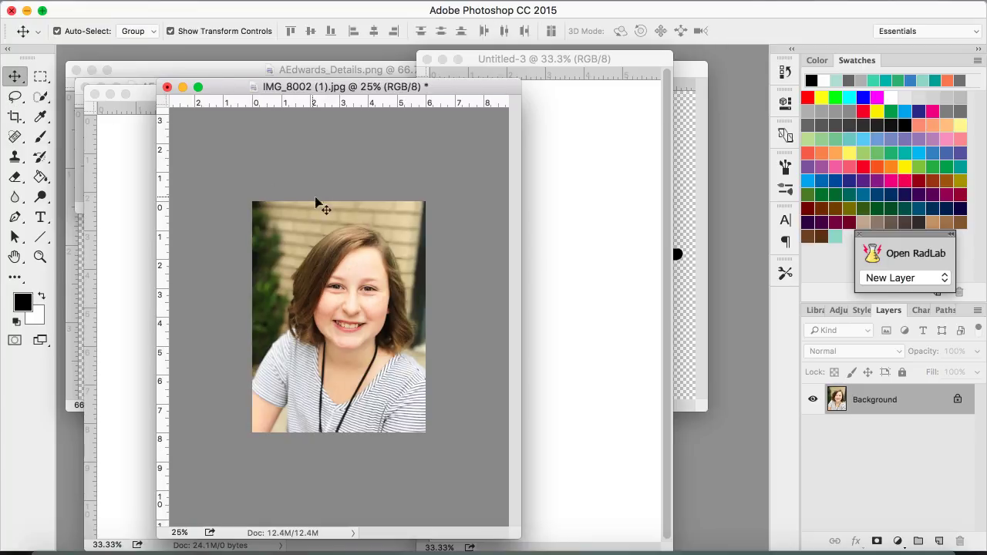
drag(531, 266, 553, 269)
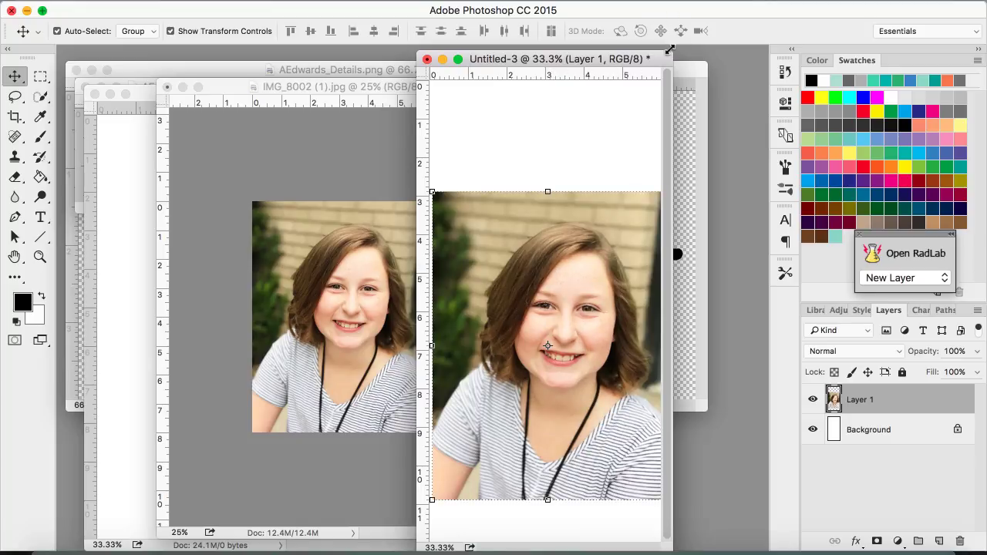
drag(670, 51, 713, 42)
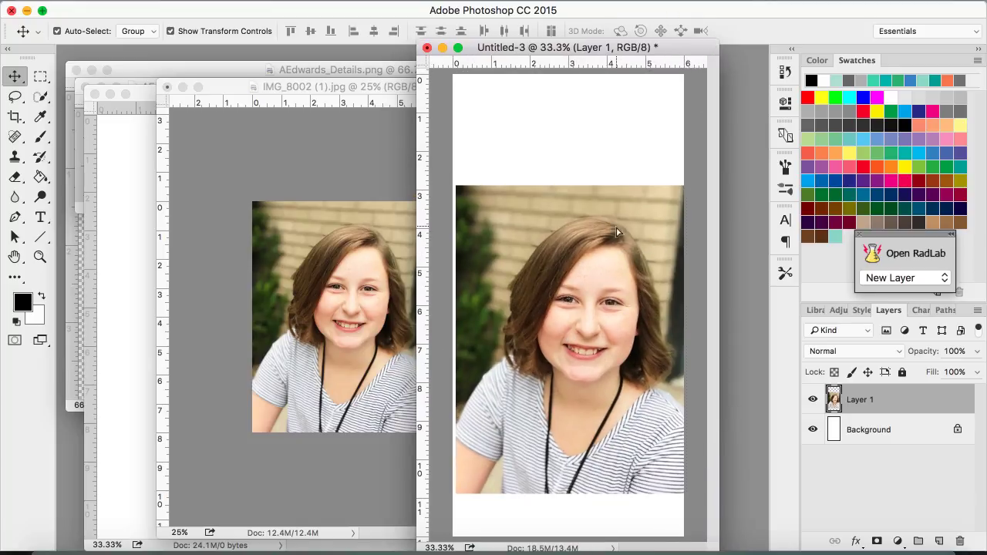
drag(614, 233, 612, 270)
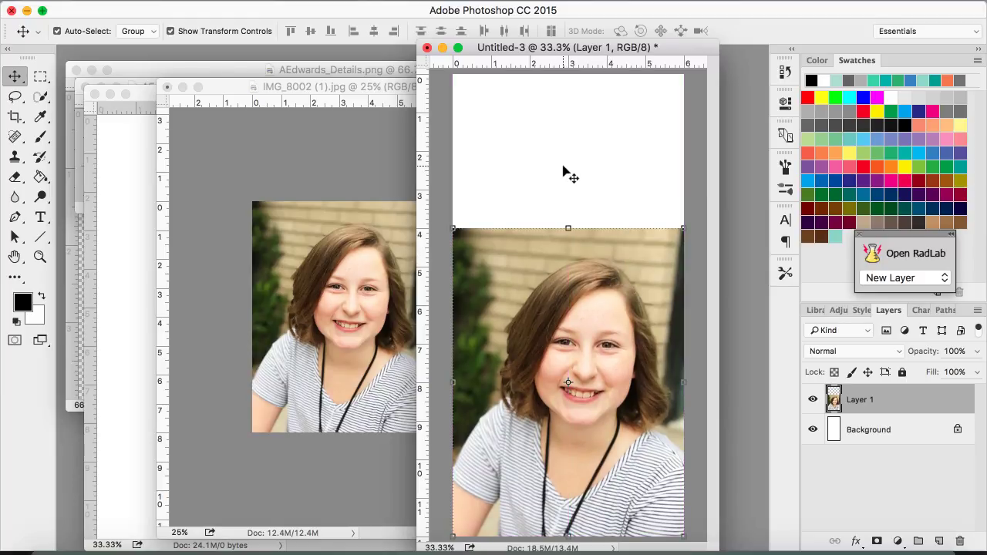
Step: Minimise the portrait photo and Untitled-1 documents and bring the "details" word art document to the front
click(182, 87)
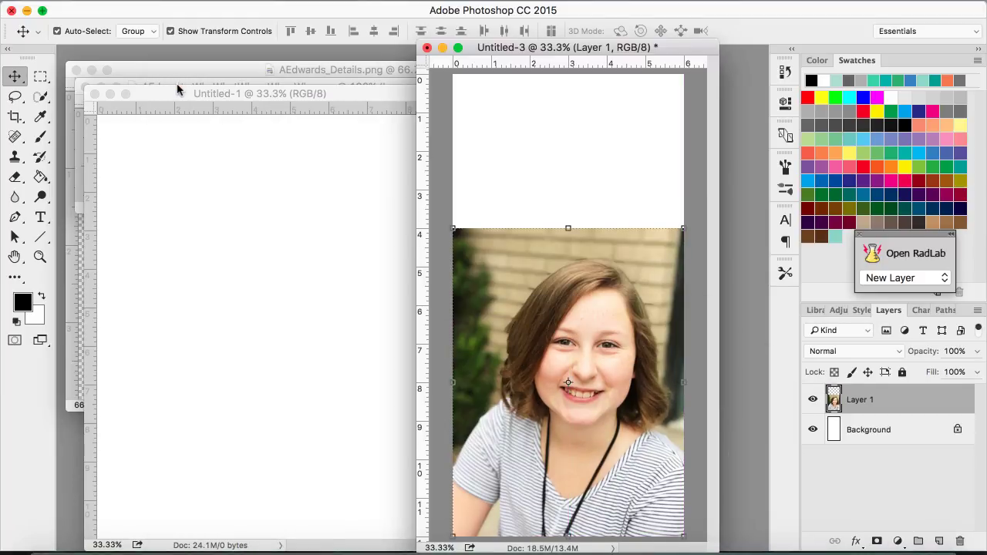
click(197, 93)
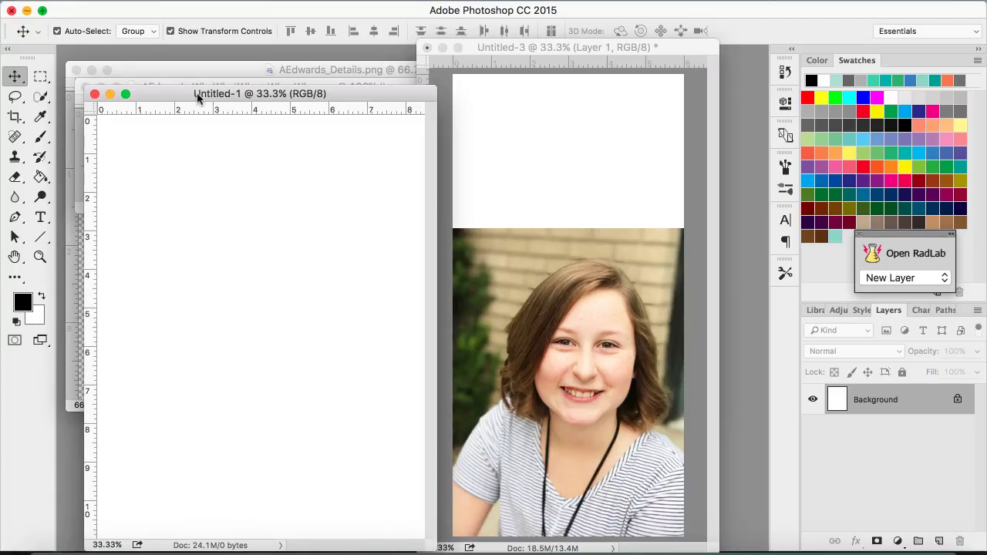
click(111, 94)
click(266, 310)
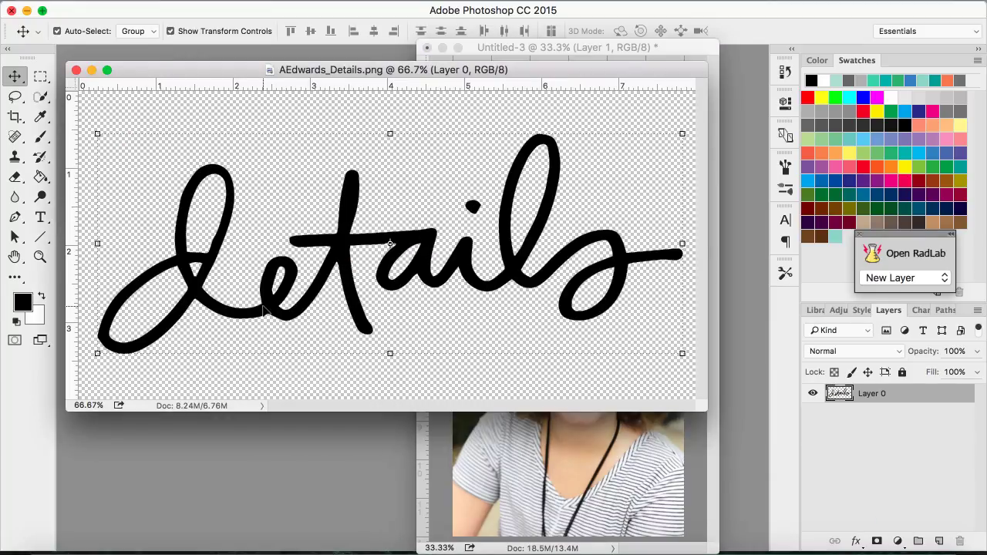
drag(573, 71, 612, 186)
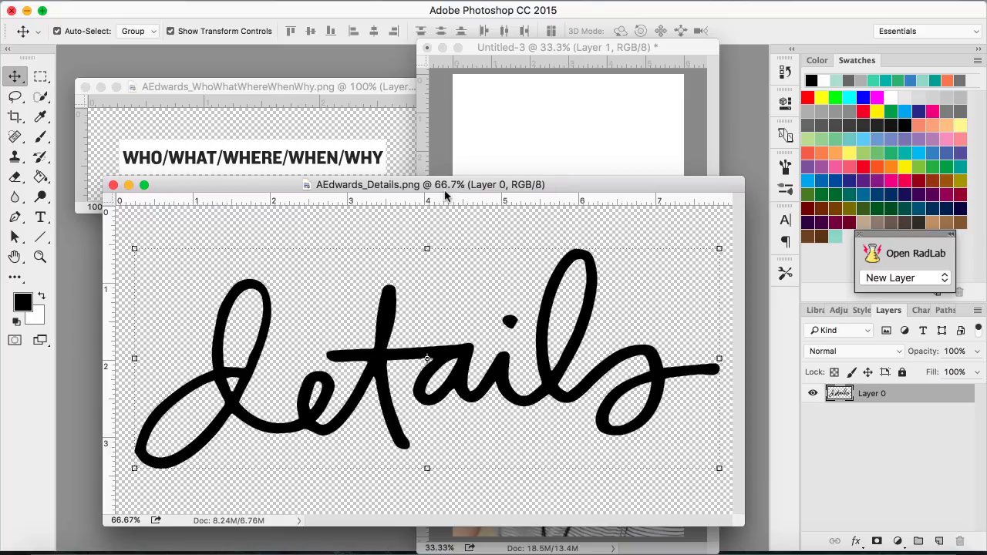
drag(445, 189, 446, 111)
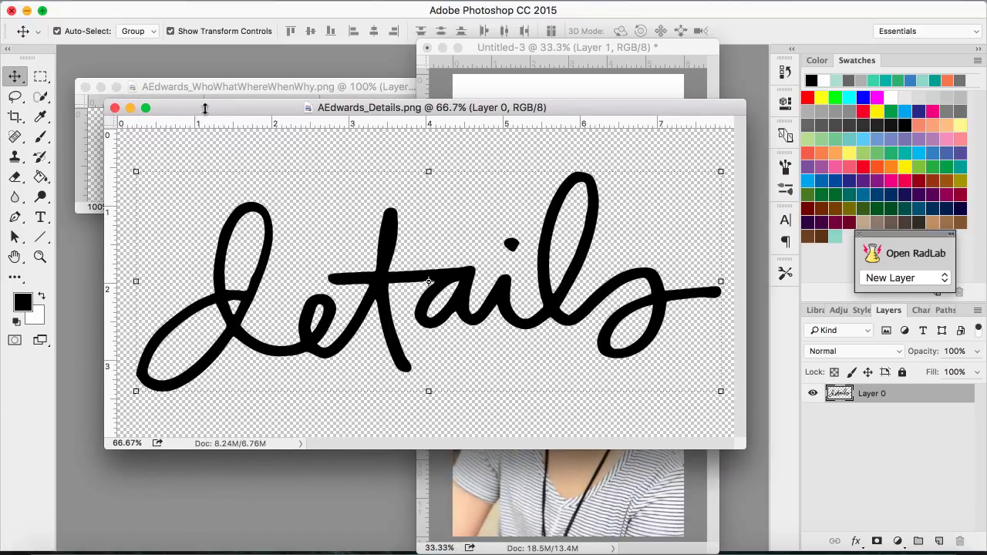
click(216, 2)
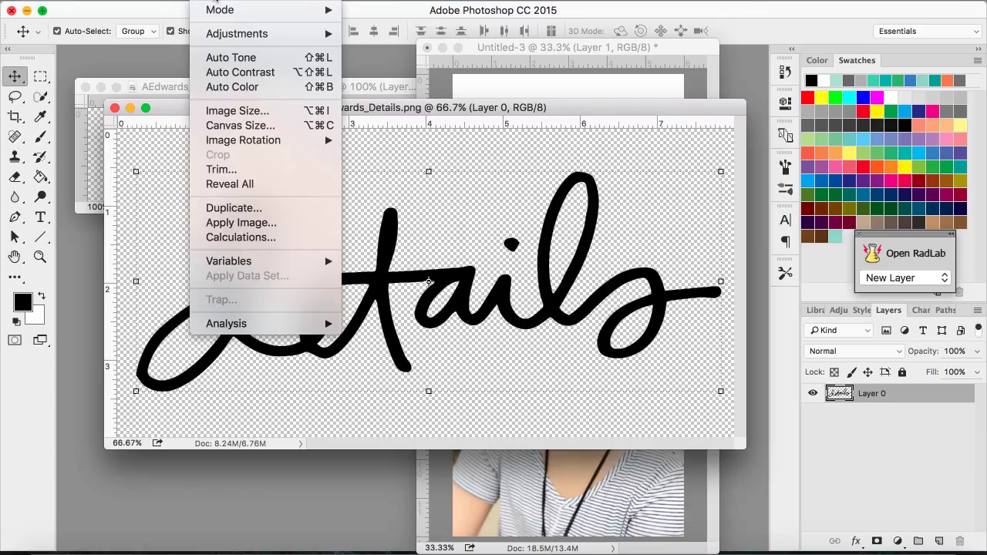
mouse_move(249, 1)
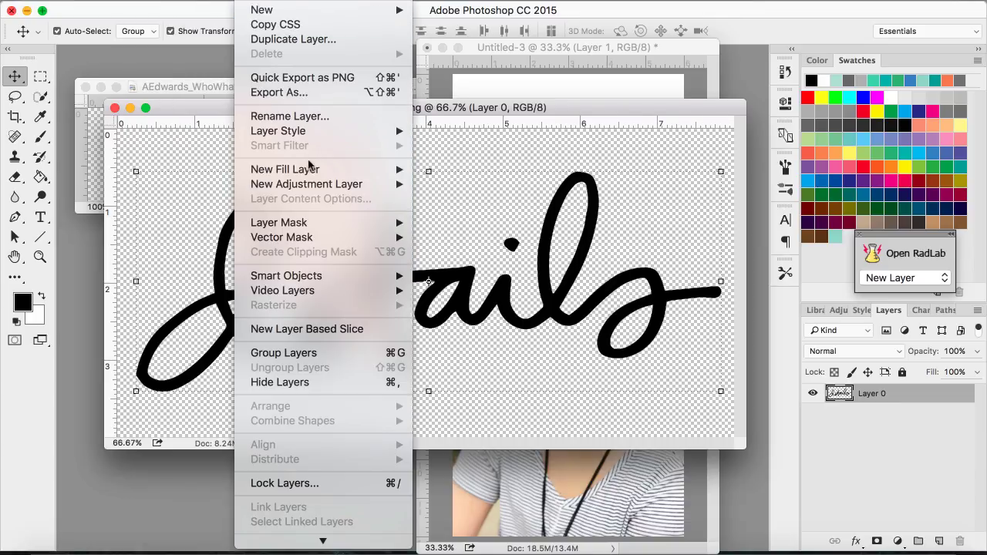
mouse_move(319, 134)
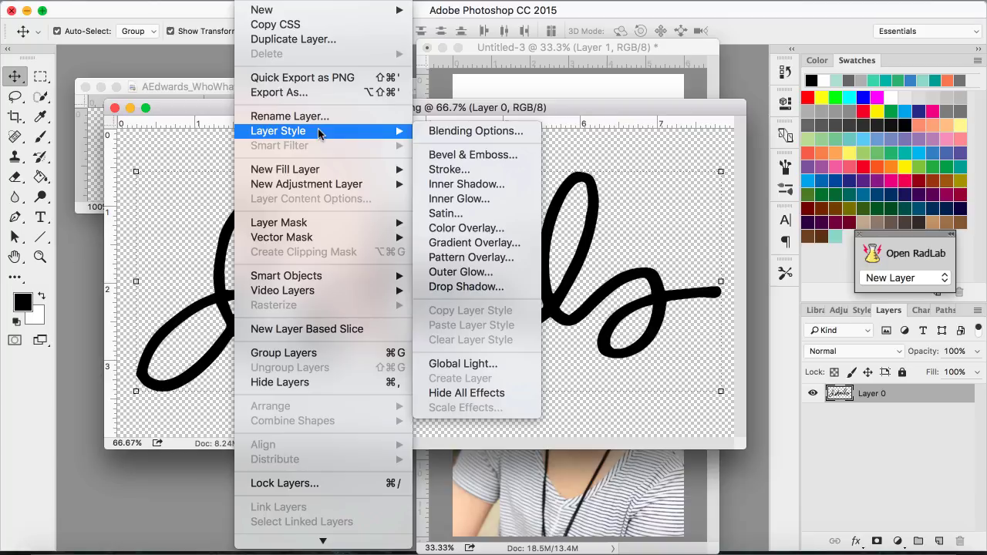
click(447, 169)
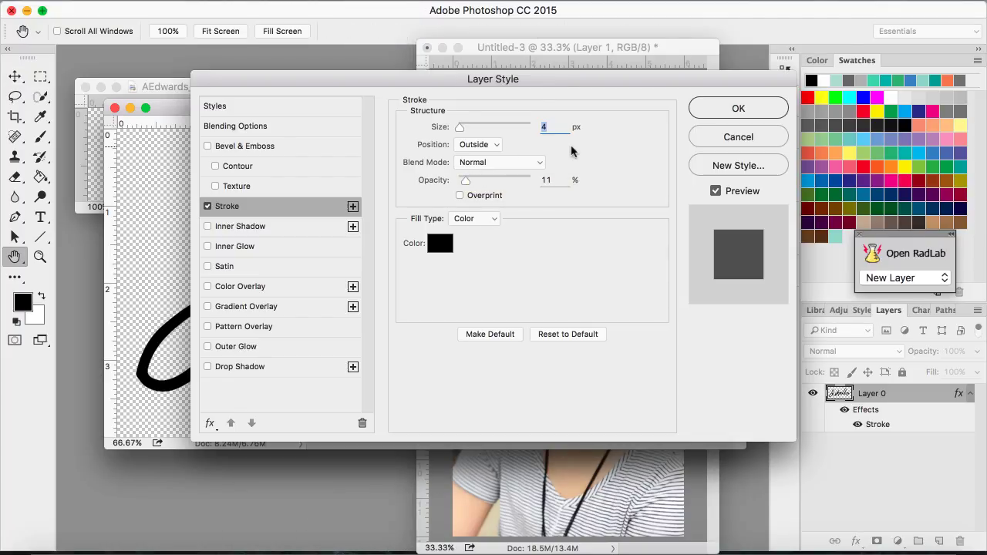
drag(558, 87, 649, 166)
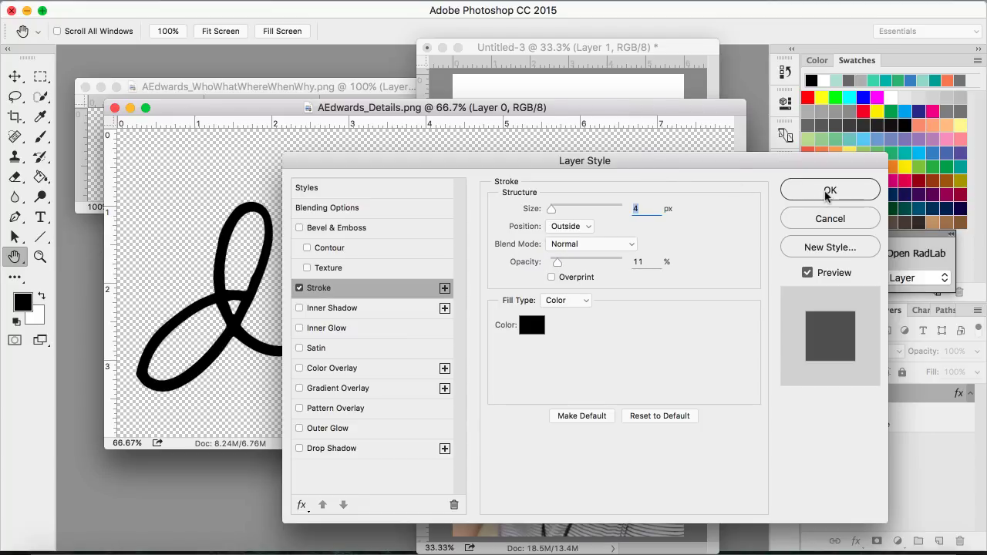
click(831, 219)
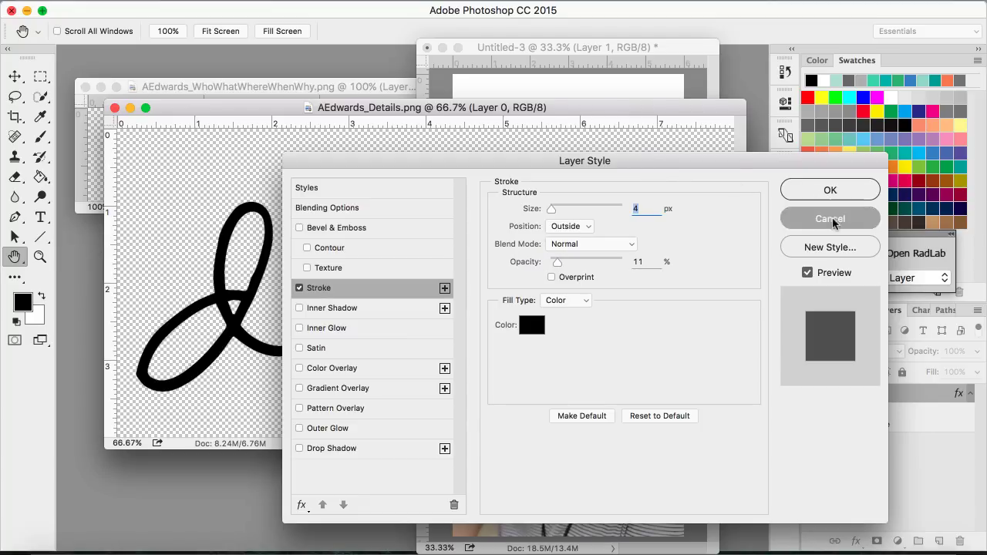
key(v)
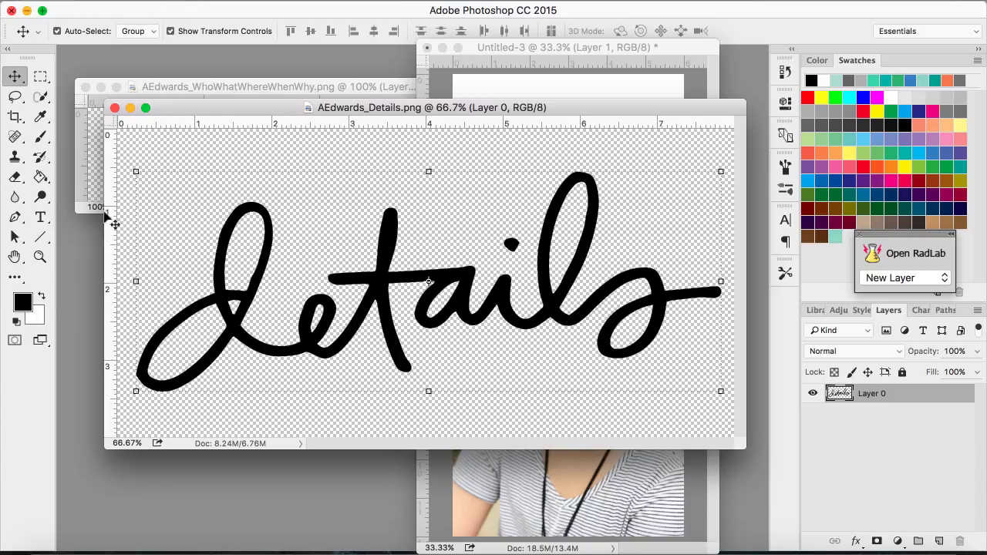
Step: Fill the "details" word art with the white background color at 100% opacity, Normal mode, preserving transparency
click(183, 9)
click(182, 225)
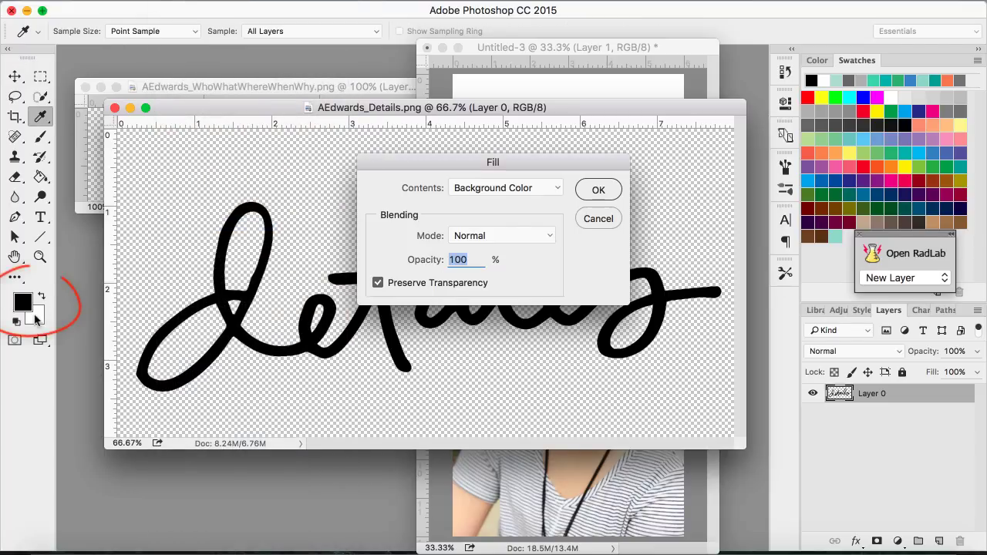
click(529, 193)
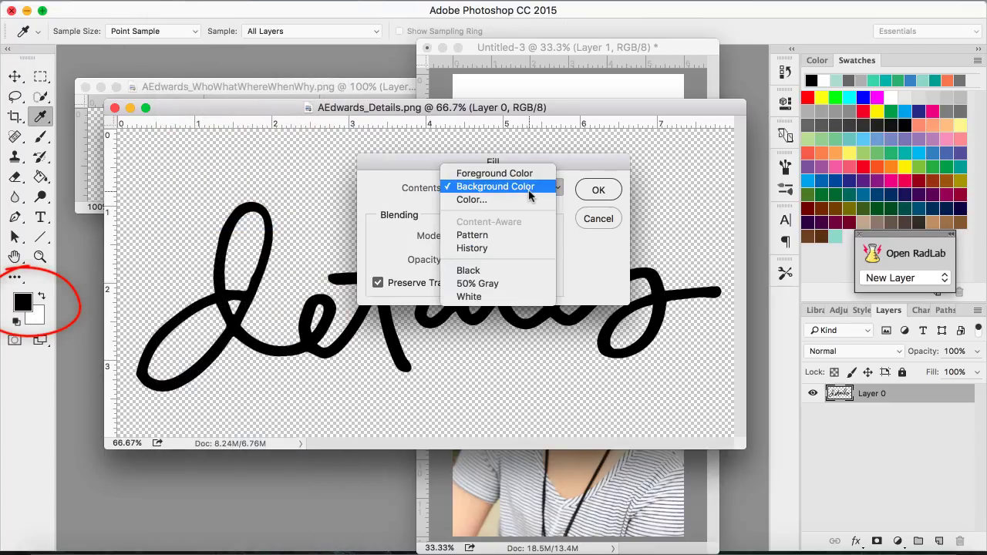
click(529, 193)
click(596, 189)
key(v)
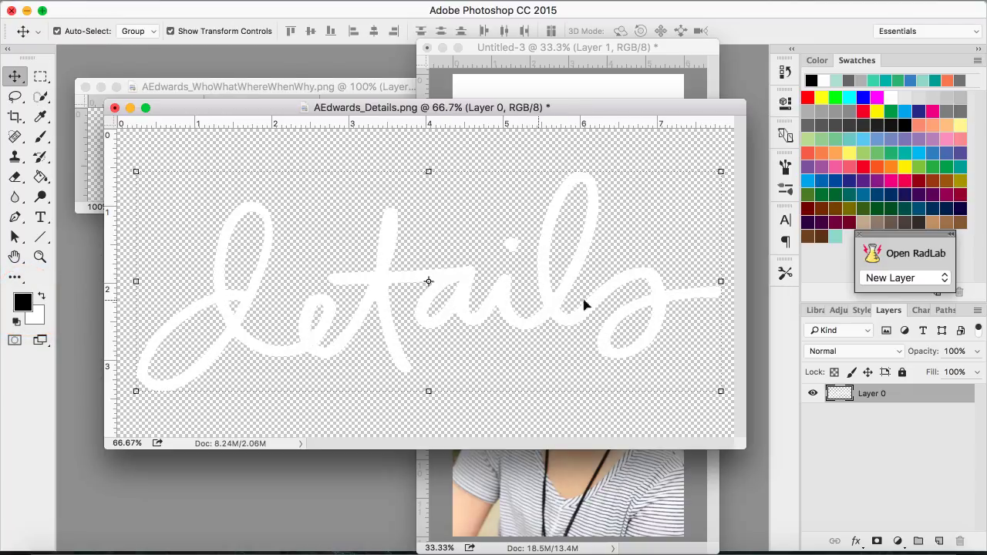
Step: Add a black outside Stroke of 4 px at 47% opacity to the "details" word art
click(221, 3)
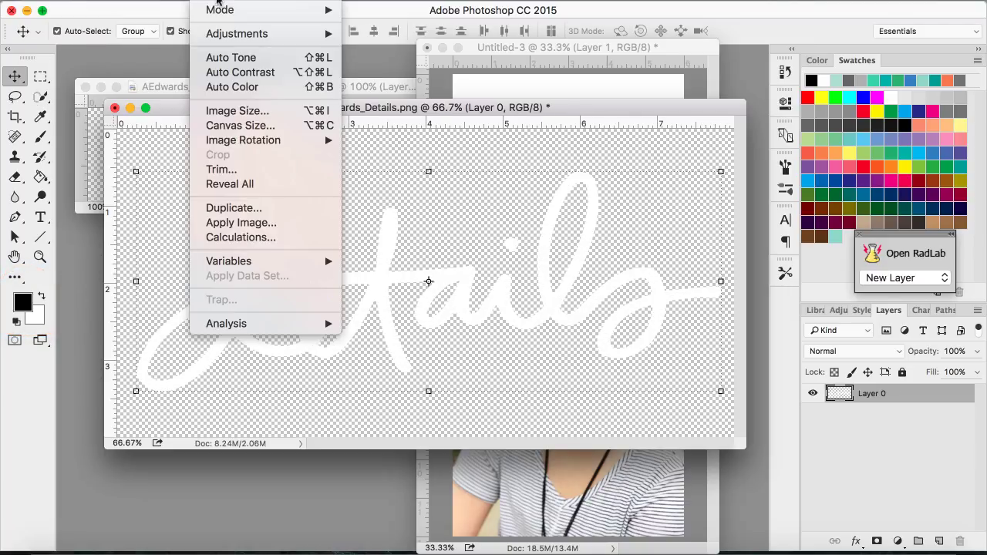
mouse_move(231, 33)
click(377, 119)
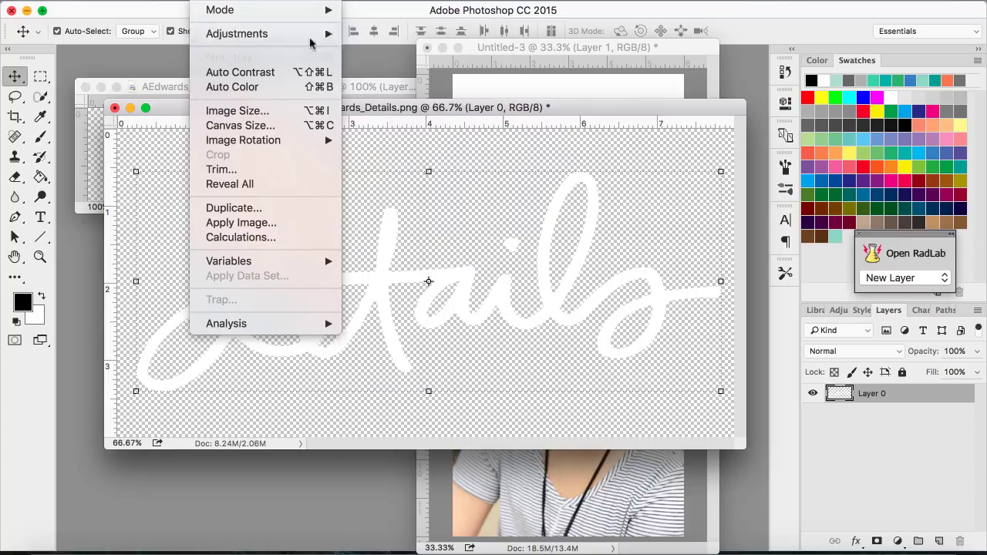
click(256, 3)
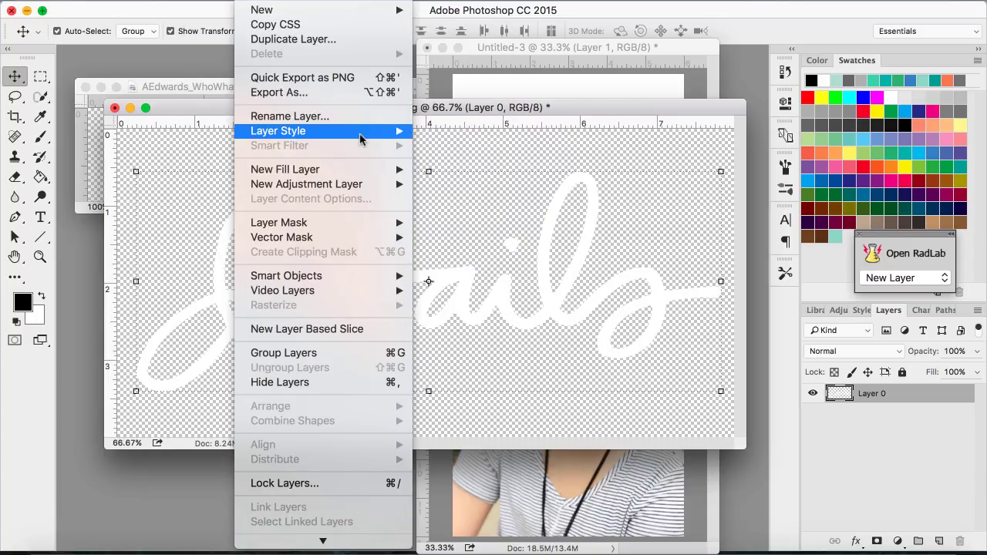
mouse_move(361, 139)
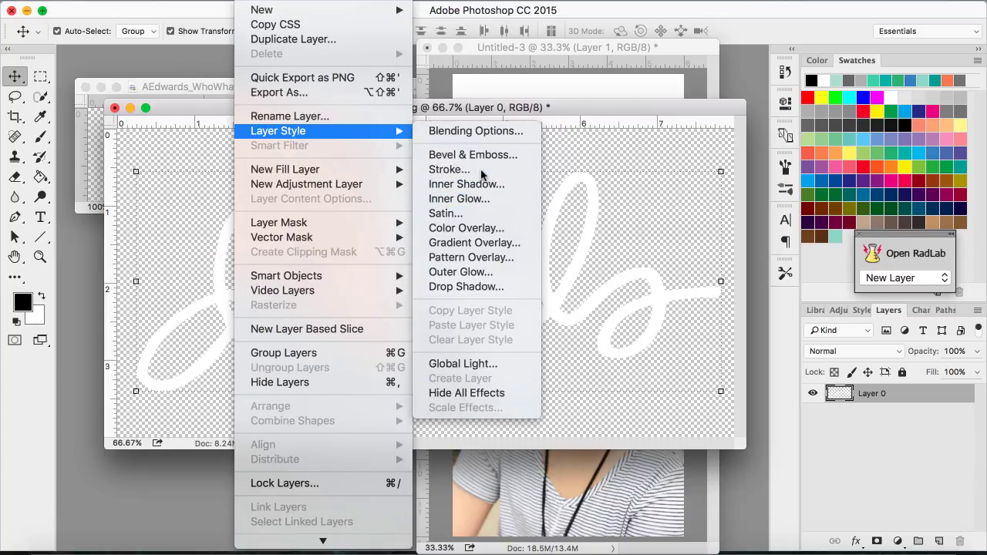
click(481, 170)
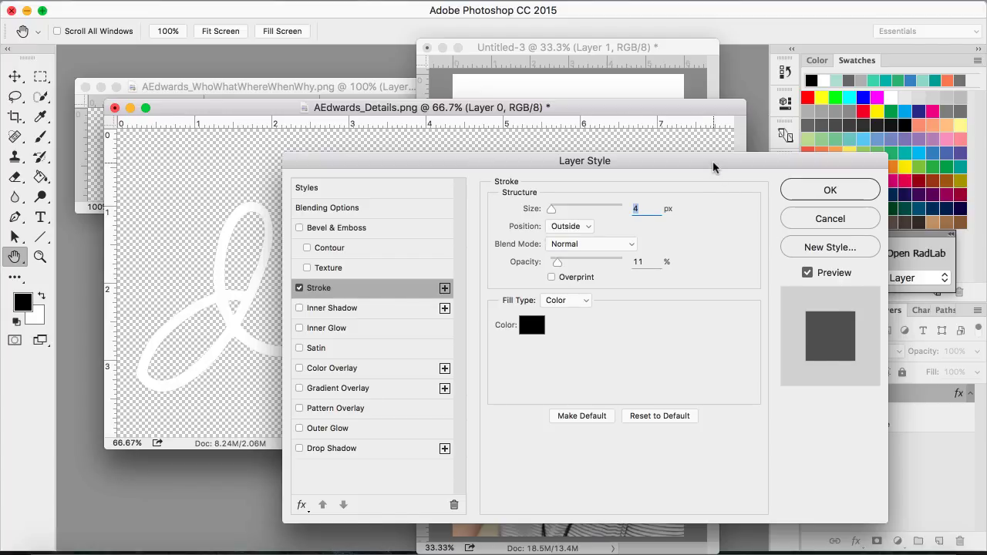
drag(713, 168, 716, 129)
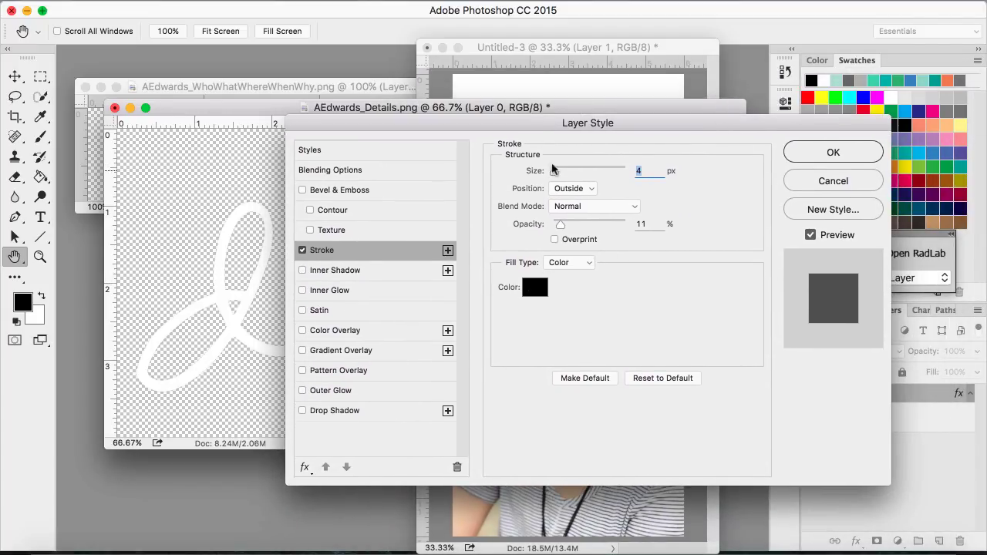
drag(561, 229, 587, 228)
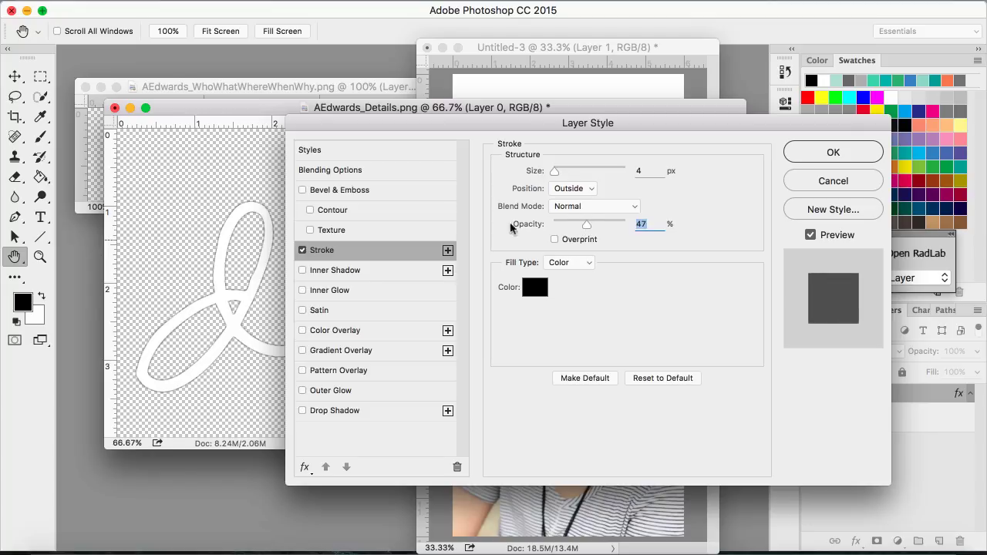
click(833, 152)
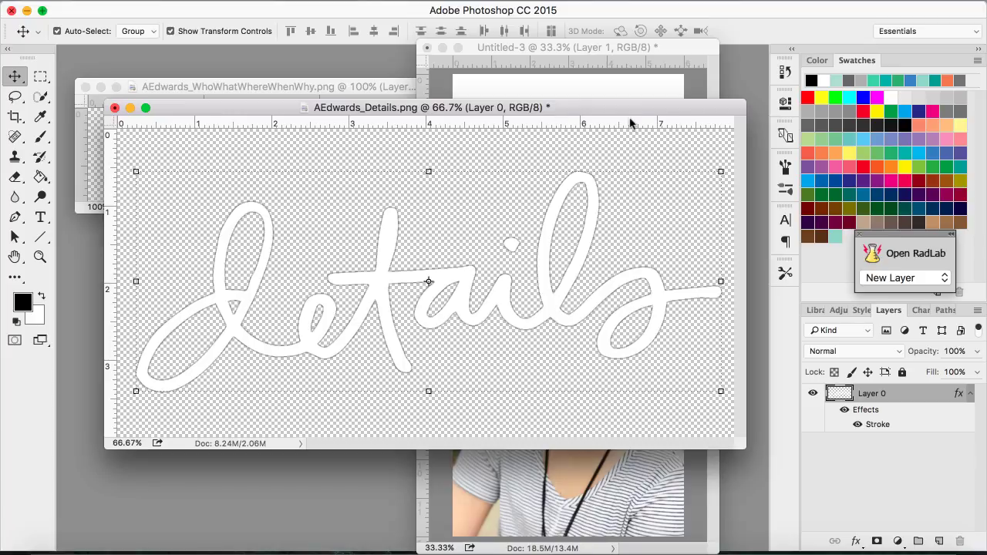
Step: Move the "details" document window aside and place a copy of the word art above the portrait in Untitled-3
drag(634, 109, 515, 198)
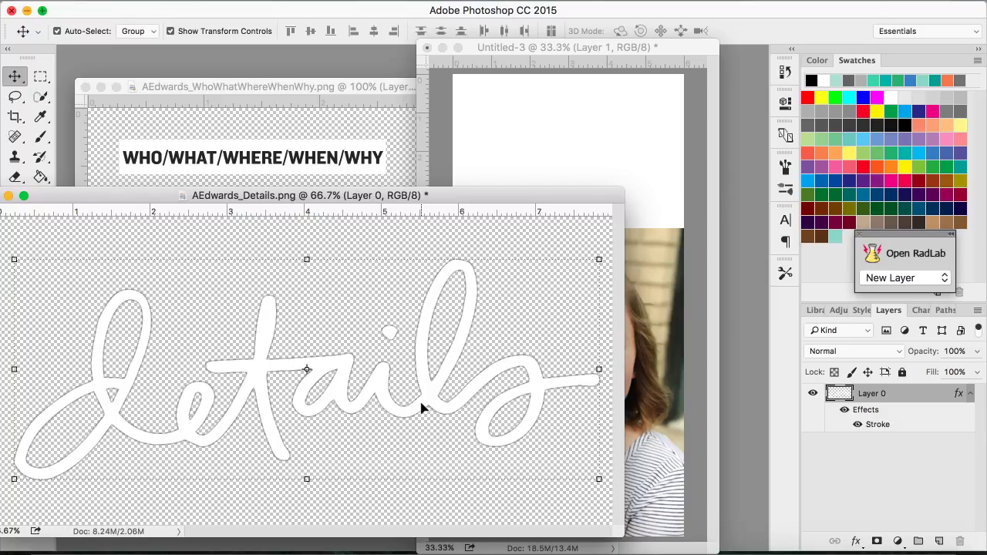
drag(421, 408, 638, 168)
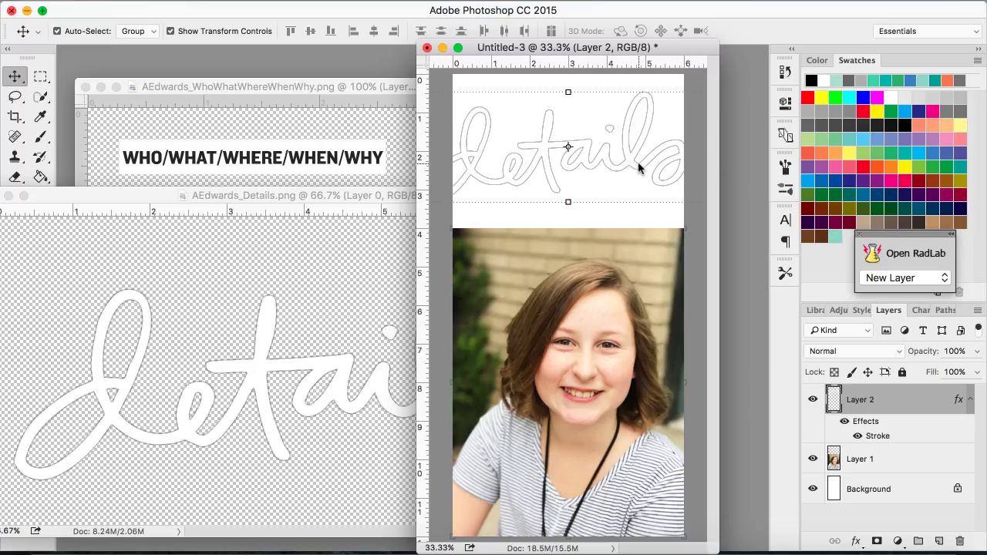
Step: Undo the placement of the word art in Untitled-3 and the stroke added to the "details" document
key(super+z)
key(super+z)
key(Delete)
click(308, 376)
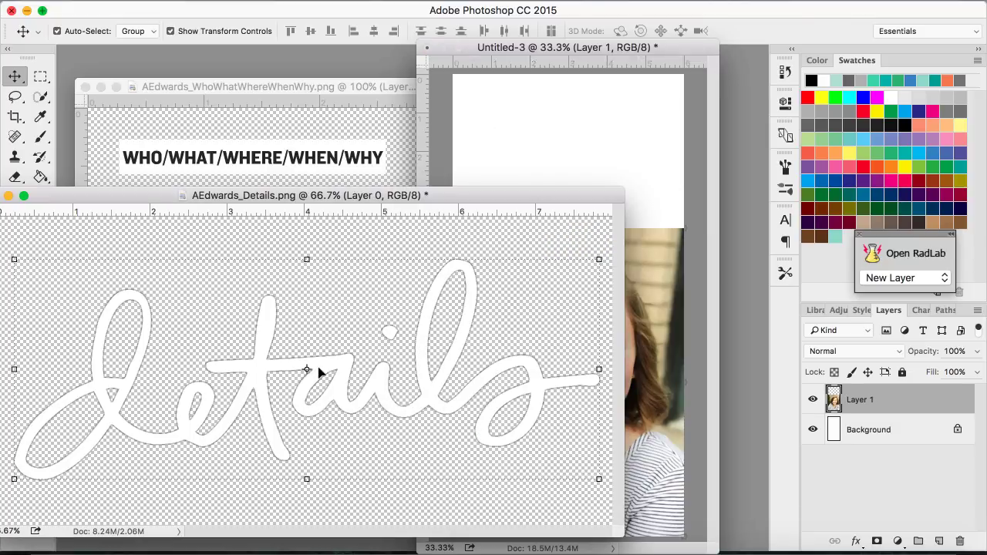
click(162, 2)
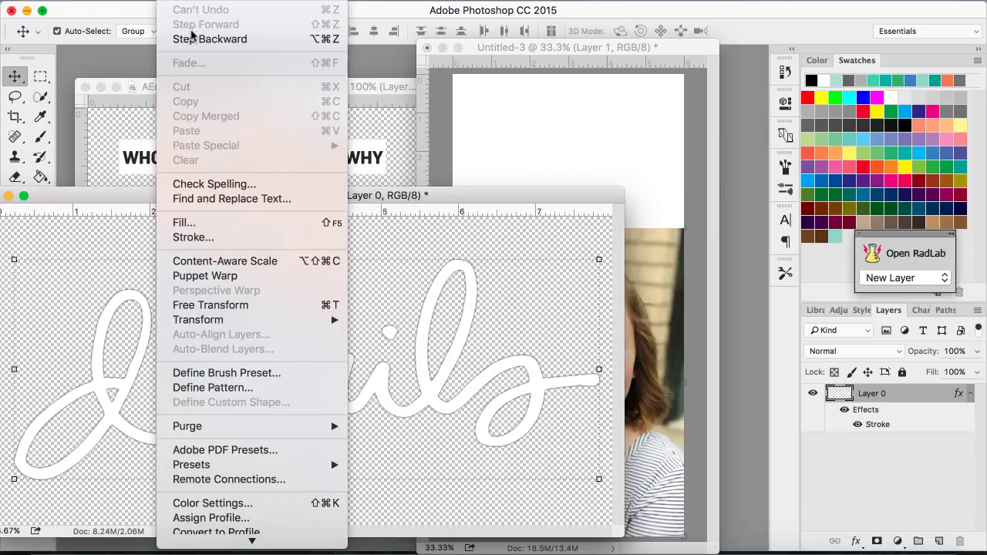
click(193, 39)
Step: Add a black outside Stroke of 4 px at 23% opacity, Normal mode, to the "details" word art
click(223, 2)
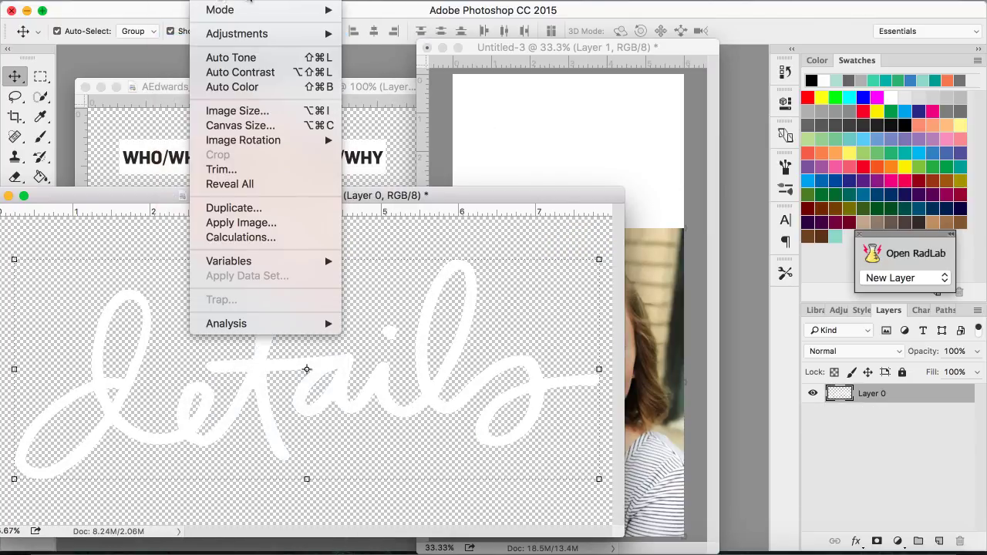
mouse_move(258, 1)
mouse_move(322, 131)
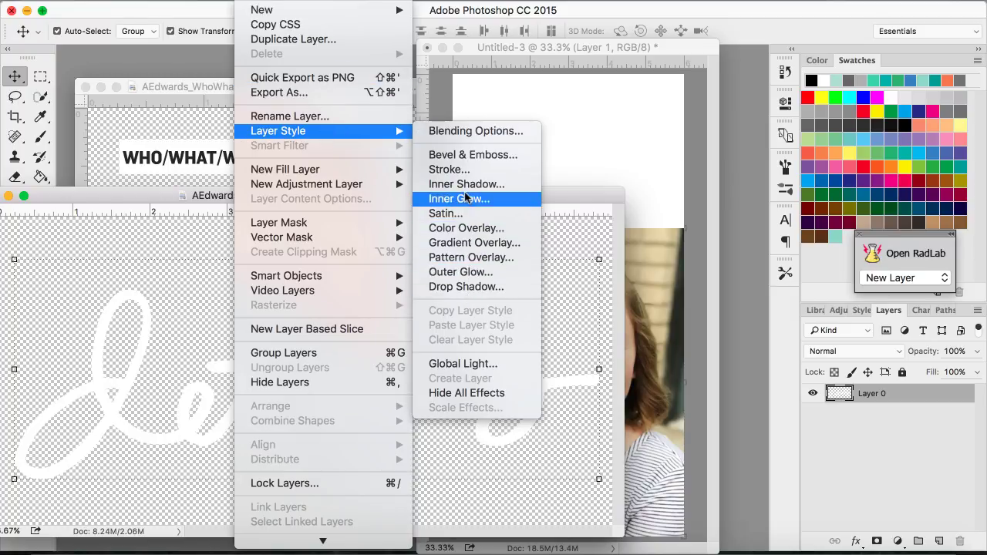
click(461, 169)
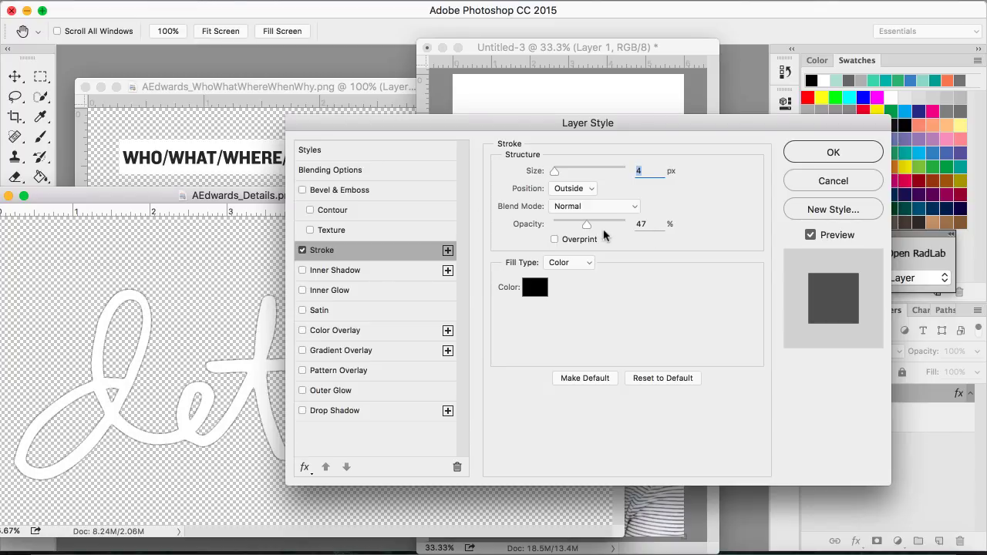
drag(586, 223, 569, 227)
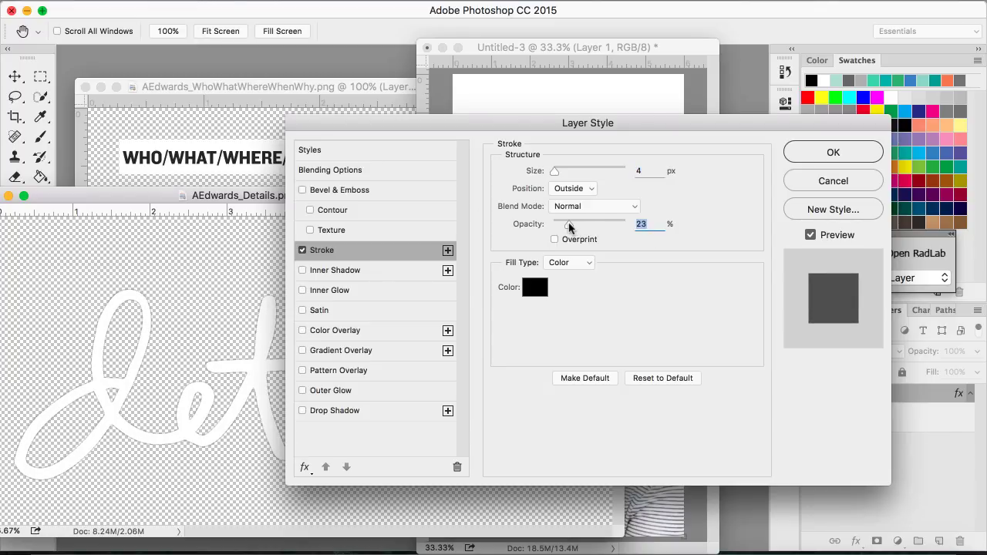
click(828, 156)
Step: Place a copy of the "details" word art above the portrait in Untitled-3 and scale it to nearly the full page width
drag(456, 352, 626, 164)
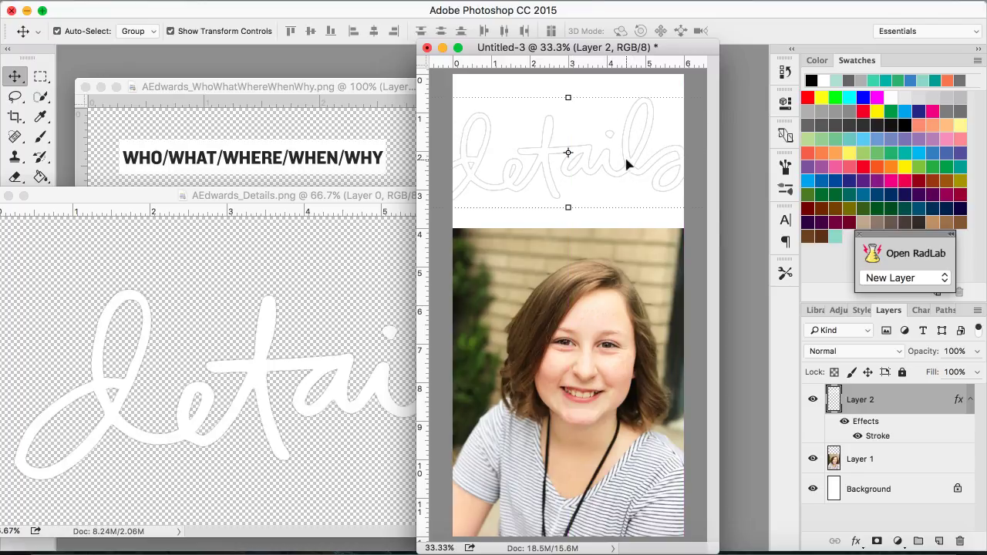
drag(619, 148, 588, 151)
drag(682, 94, 634, 119)
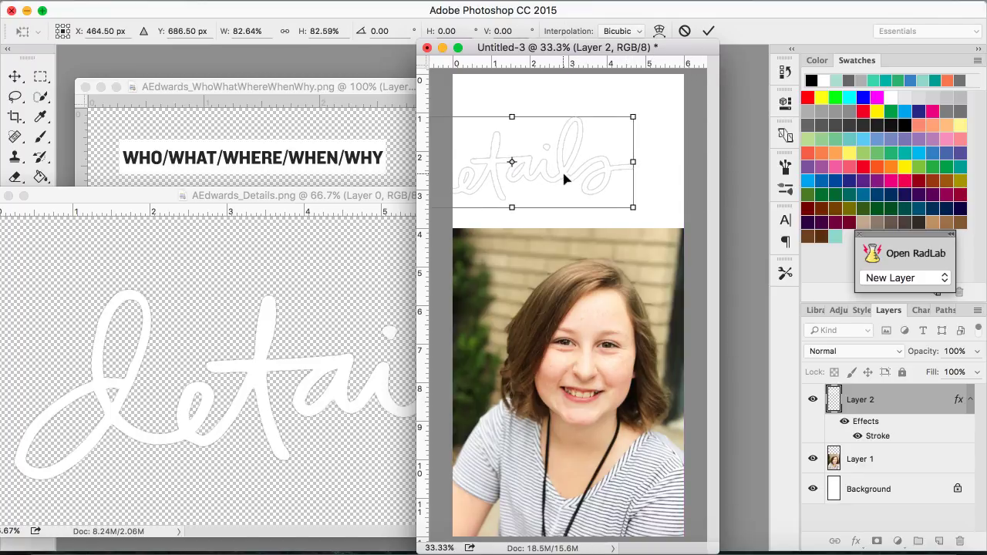
drag(563, 177, 612, 176)
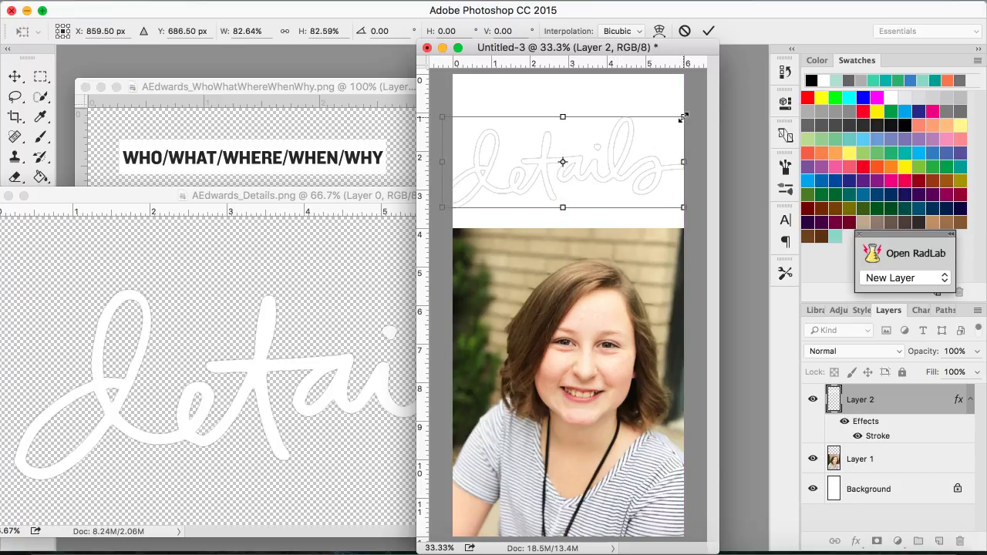
drag(683, 118, 649, 129)
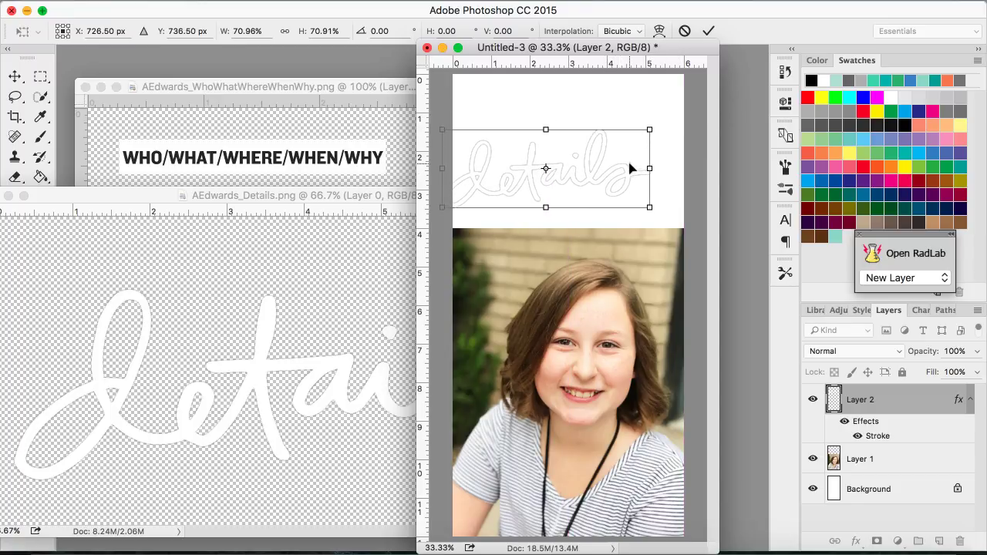
drag(623, 172, 639, 149)
drag(463, 102, 453, 100)
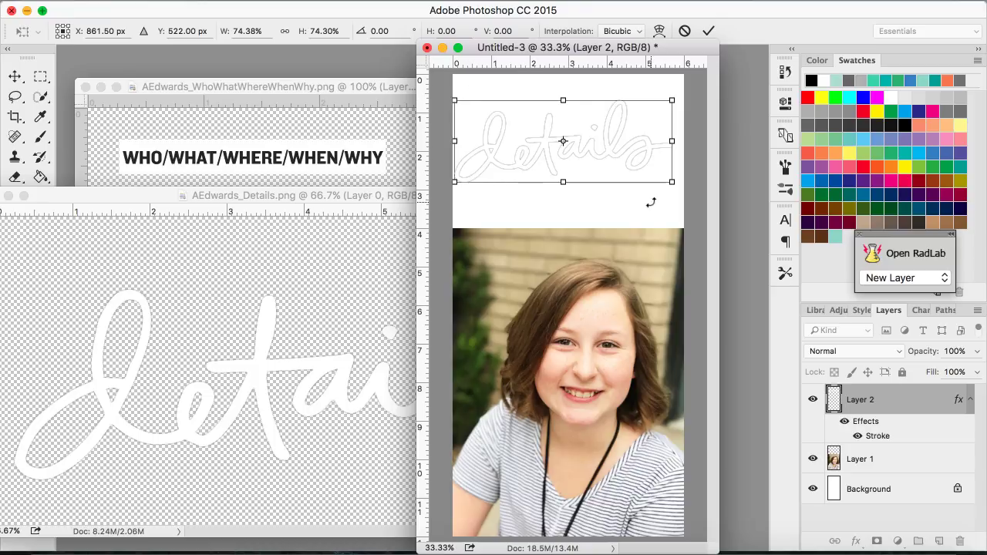
drag(672, 182, 646, 177)
click(704, 35)
Step: Place a copy of the WHO/WHAT/WHERE/WHEN/WHY art beneath "details" in Untitled-3 and enlarge it to about 143%
click(299, 170)
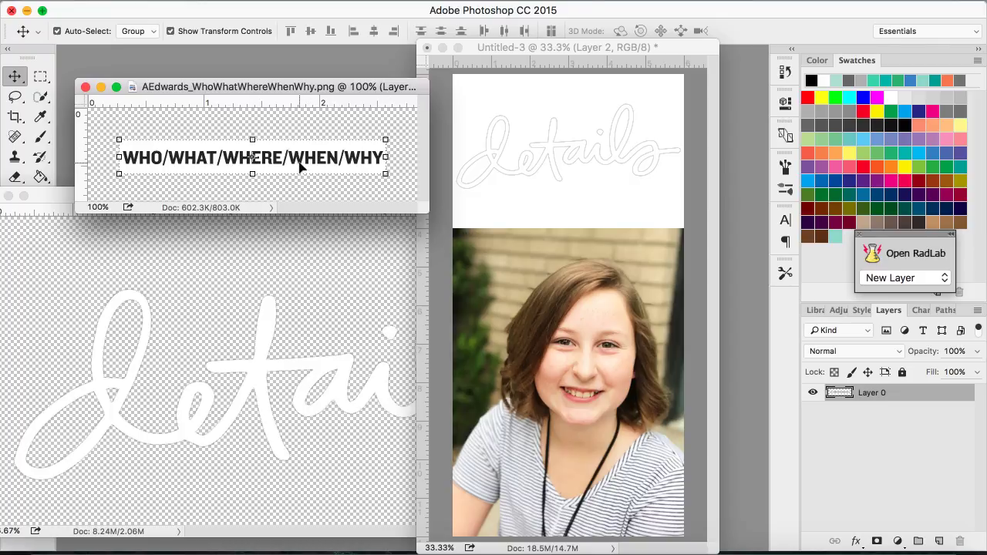
drag(298, 164, 597, 190)
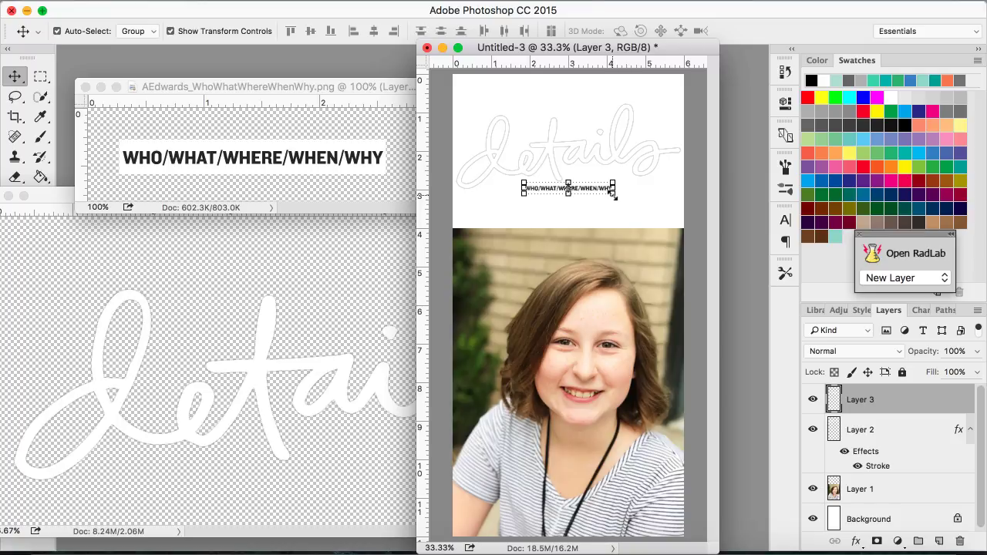
mouse_move(613, 195)
mouse_down()
mouse_move(650, 202)
mouse_move(615, 199)
mouse_up()
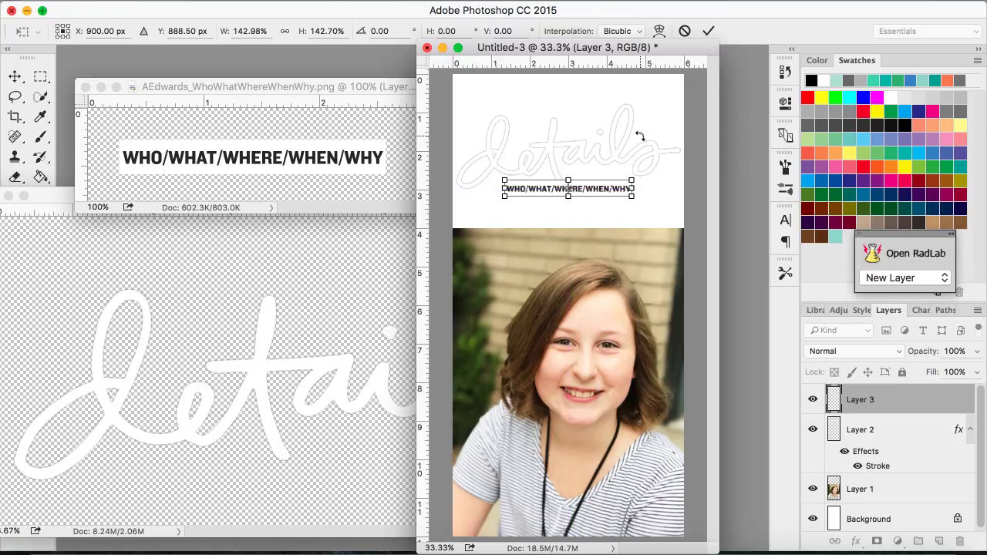
click(708, 31)
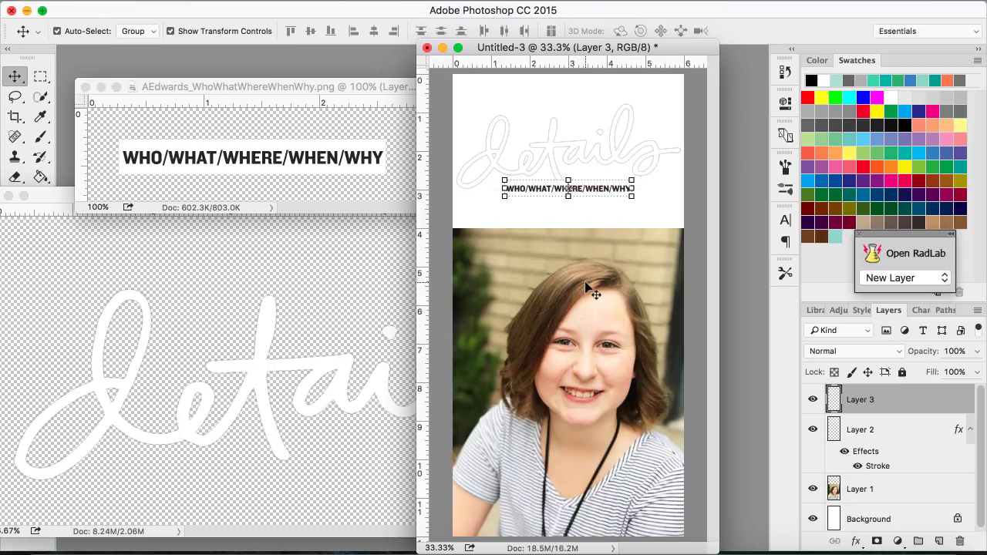
Step: Minimise the "details" and WHO/WHAT/WHERE/WHEN/WHY art documents, leaving Untitled-3 in view
click(70, 199)
click(24, 196)
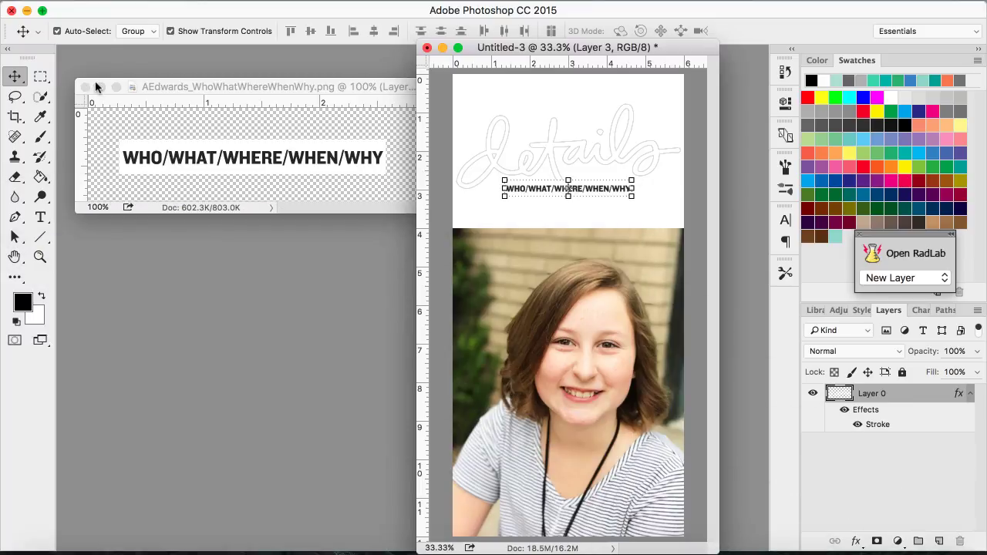
click(94, 83)
click(100, 87)
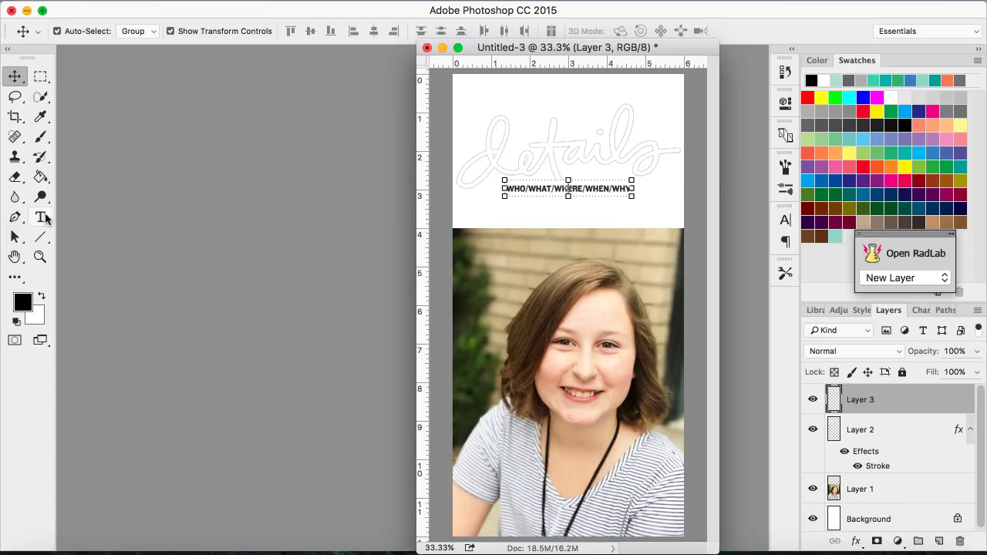
Step: Start a text layer in the white area below the WHO/WHAT/WHERE/WHEN/WHY line and set the font size to 12 pt
click(42, 217)
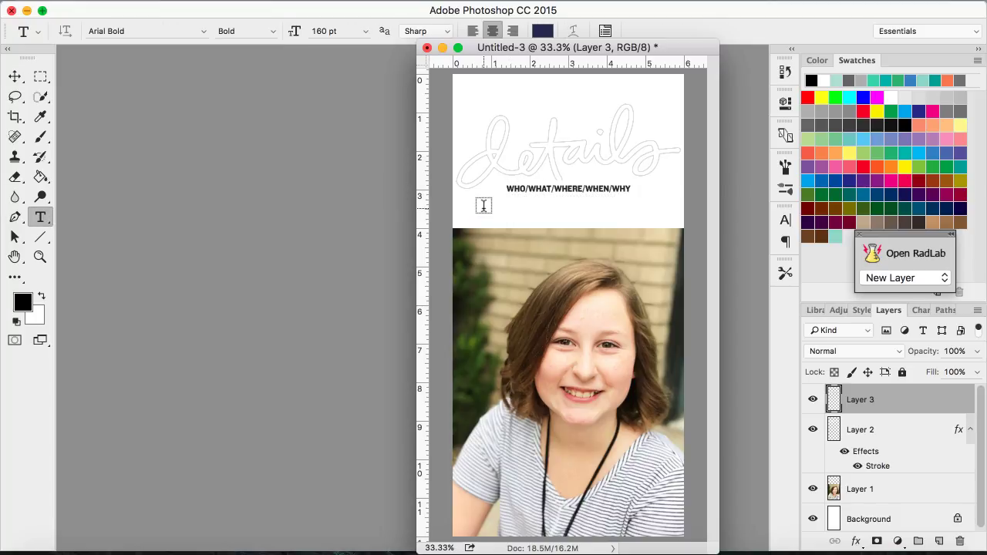
click(484, 205)
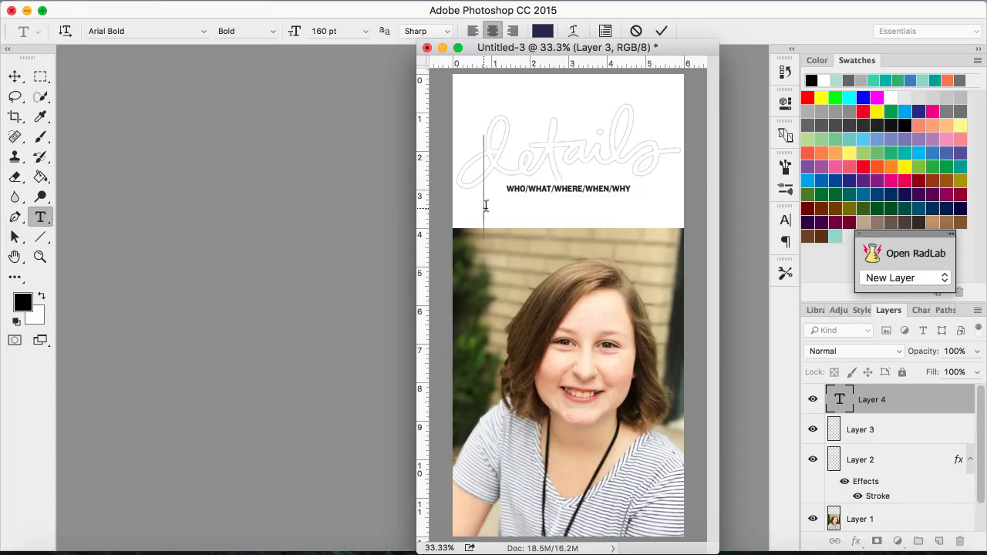
click(273, 32)
click(351, 32)
click(366, 32)
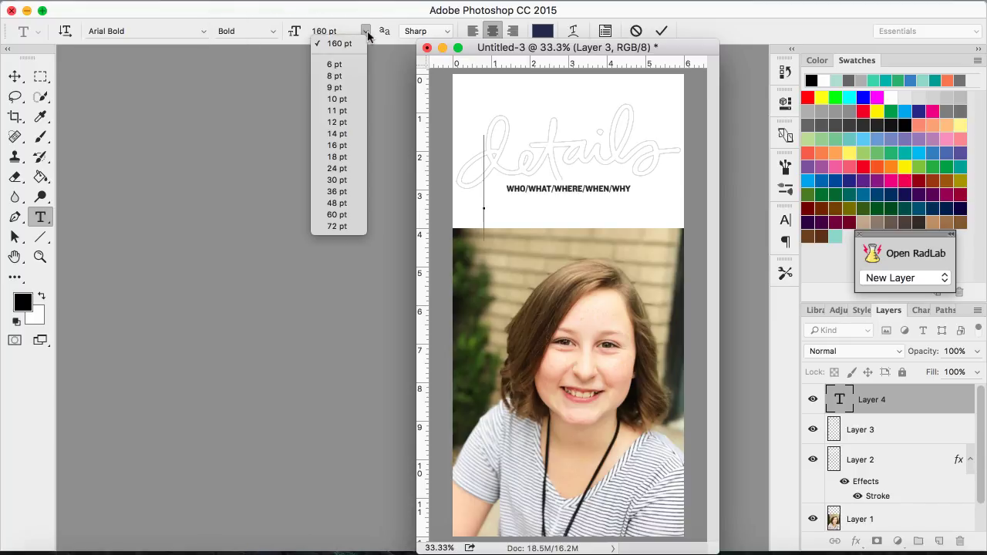
click(353, 99)
click(361, 32)
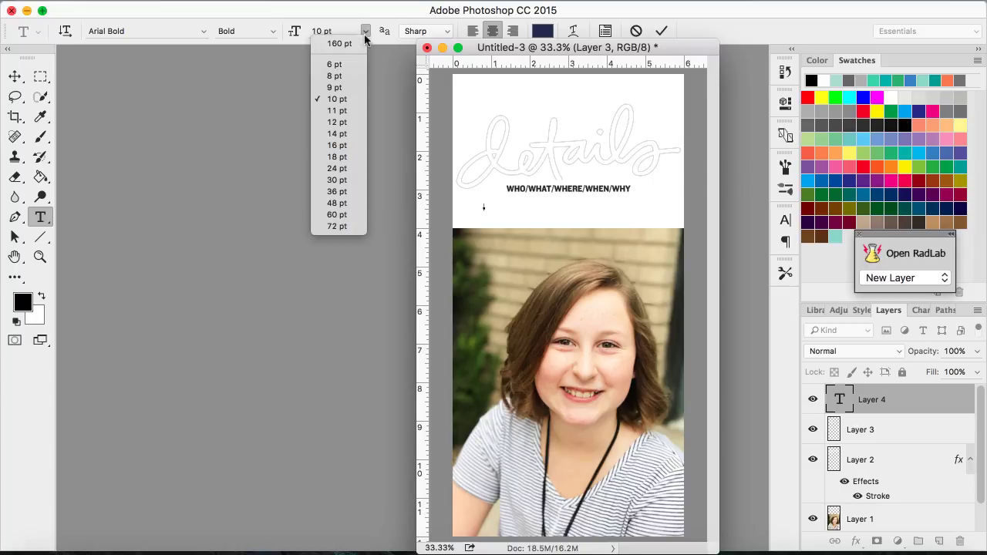
click(347, 121)
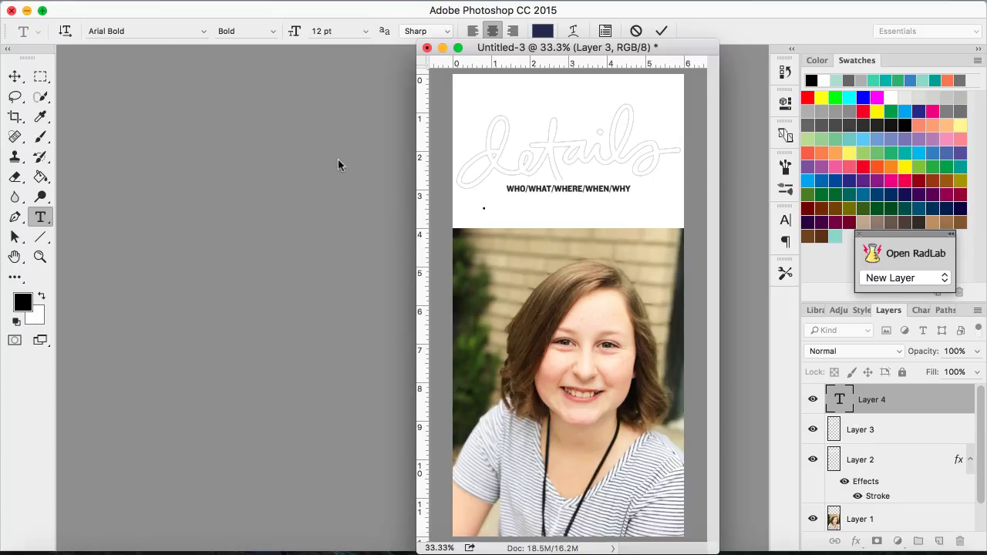
click(365, 32)
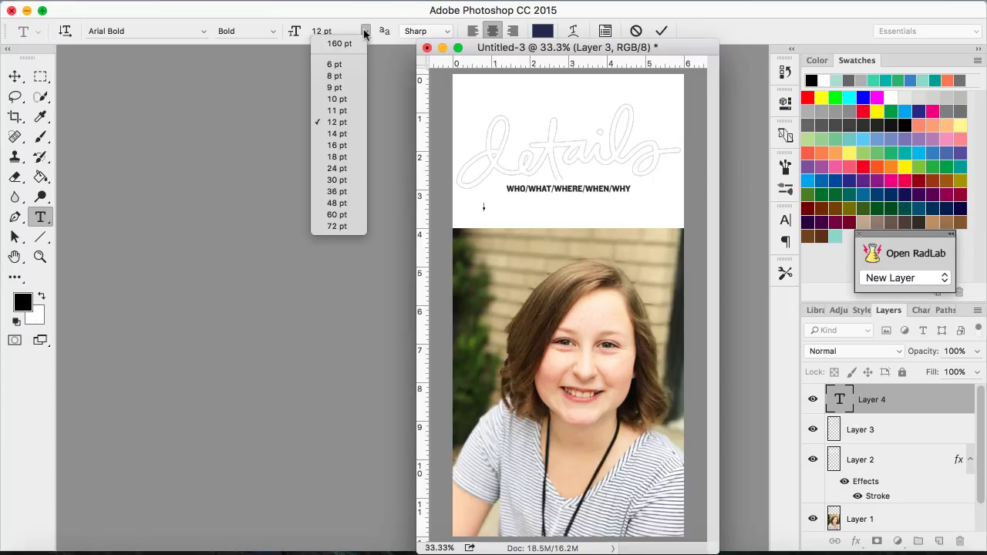
click(366, 32)
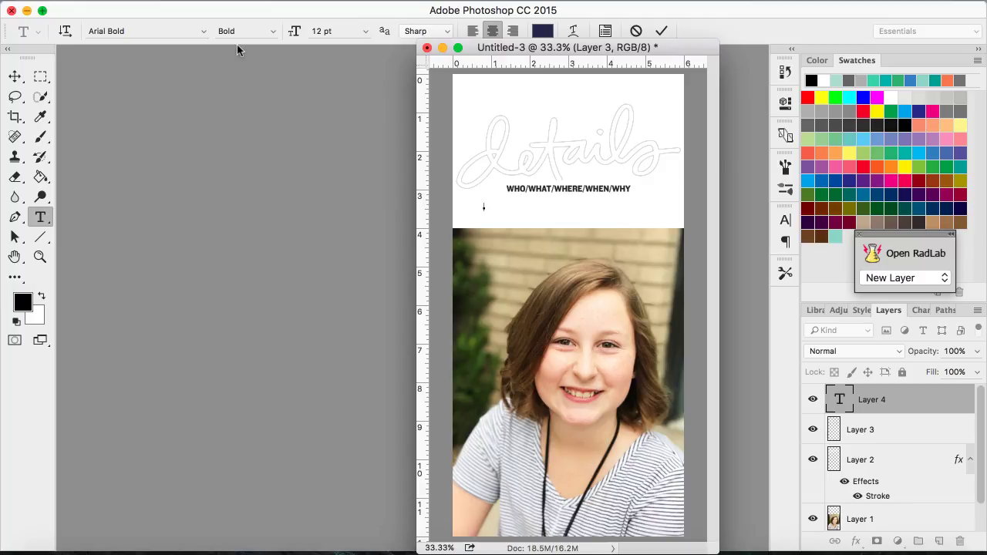
Step: Set the new text layer's colour to grey #acacac and its font to Roboto Thin
click(542, 31)
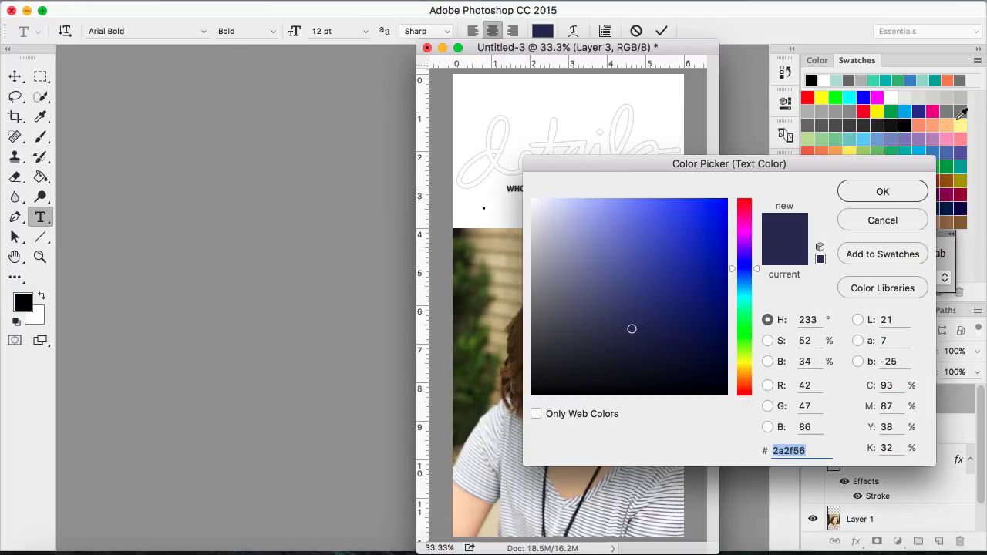
click(822, 111)
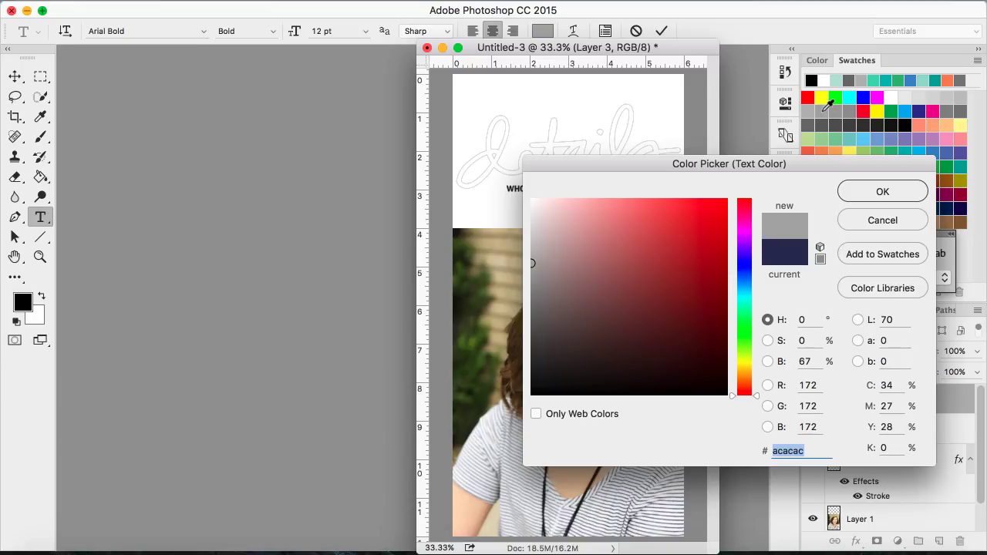
click(880, 192)
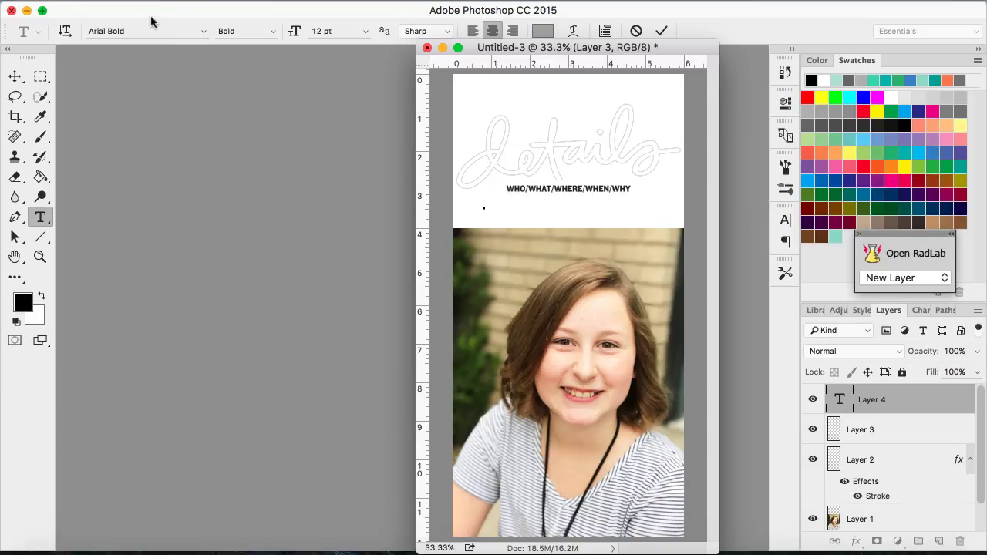
click(204, 31)
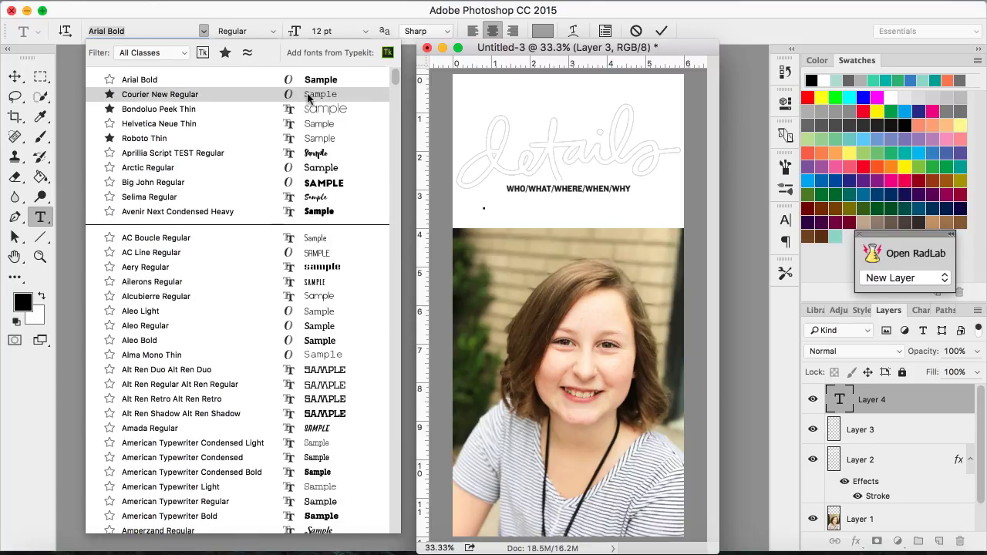
click(327, 139)
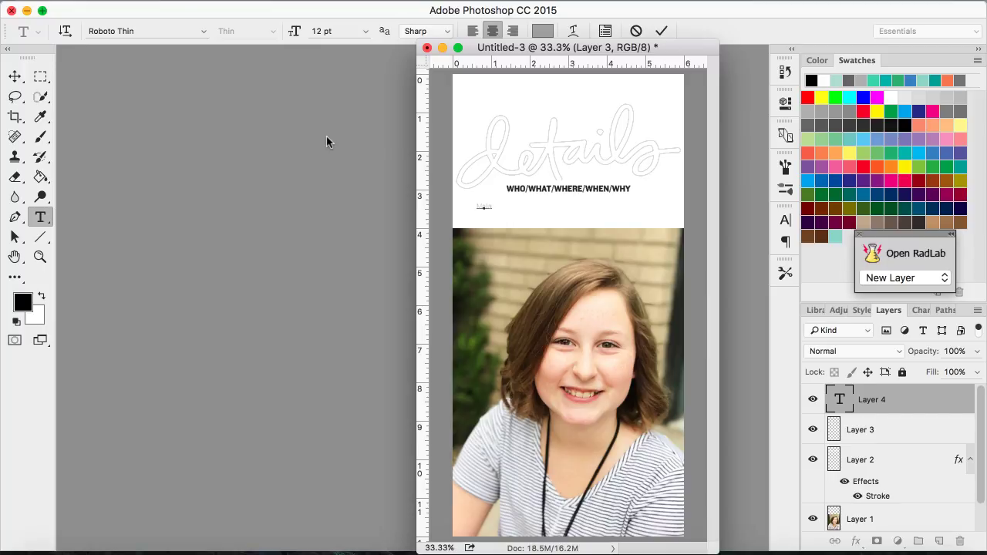
Step: Enter left-aligned, dark grey 10 pt lowercase text: the girl's full name followed by "/first day of school/front porch/august 22, 2017/to remmeber"
click(472, 31)
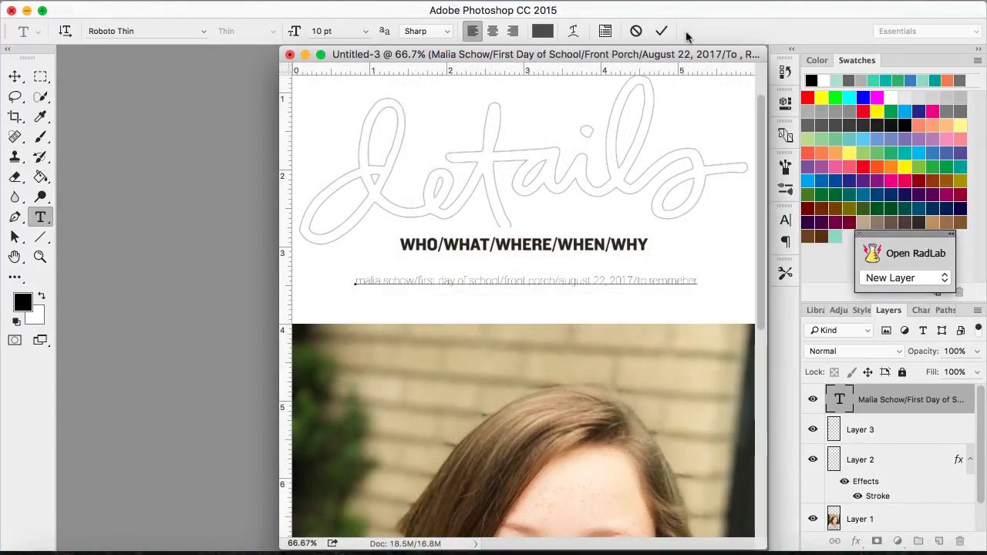
click(661, 30)
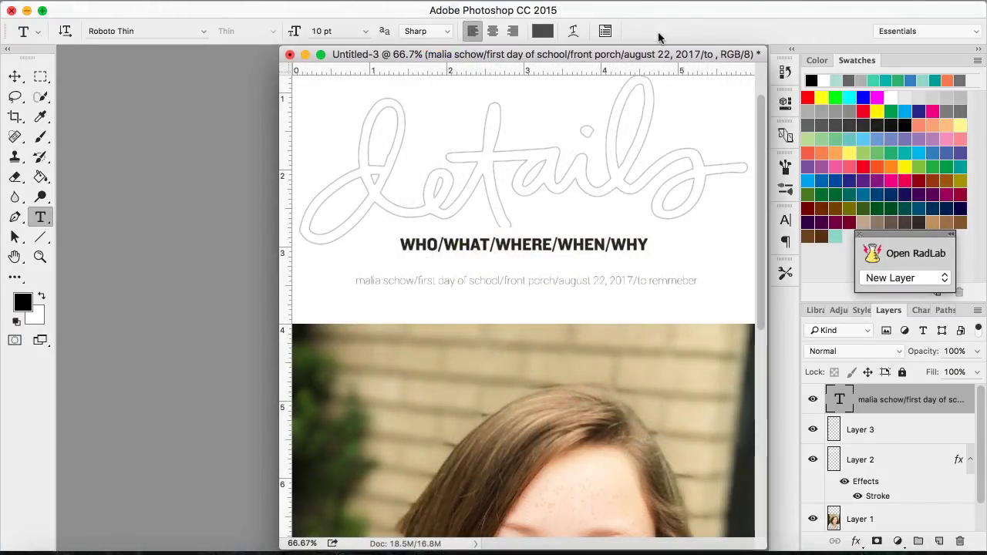
Step: Lower the thin text line slightly above the portrait and move the WHO/WHAT/WHERE/WHEN/WHY line down close to it
click(15, 77)
drag(575, 277, 574, 299)
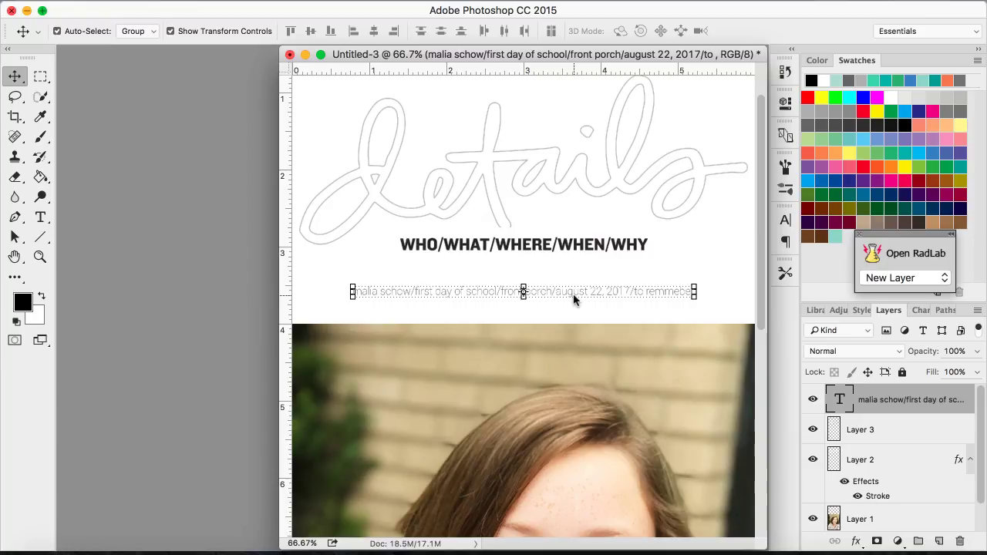
drag(583, 300, 584, 288)
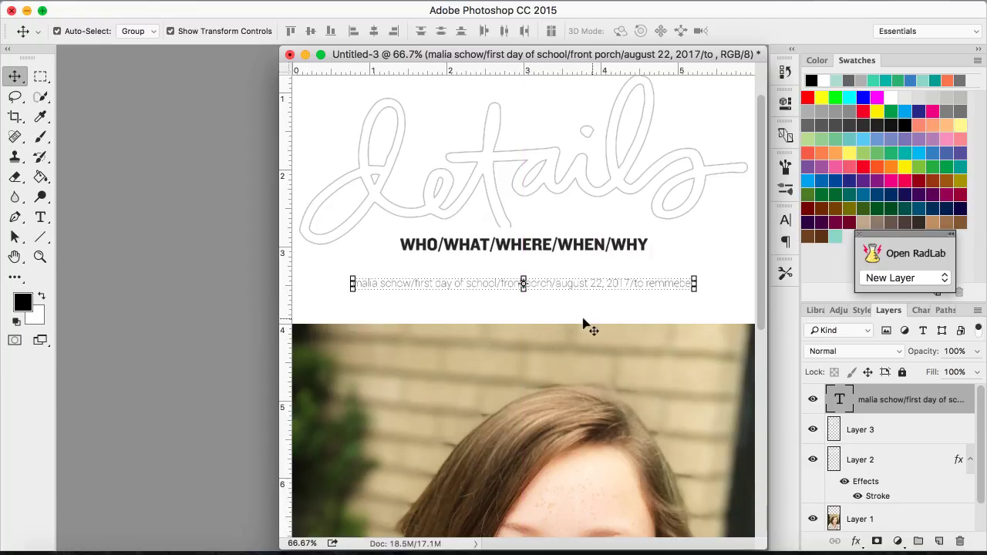
drag(604, 251, 596, 262)
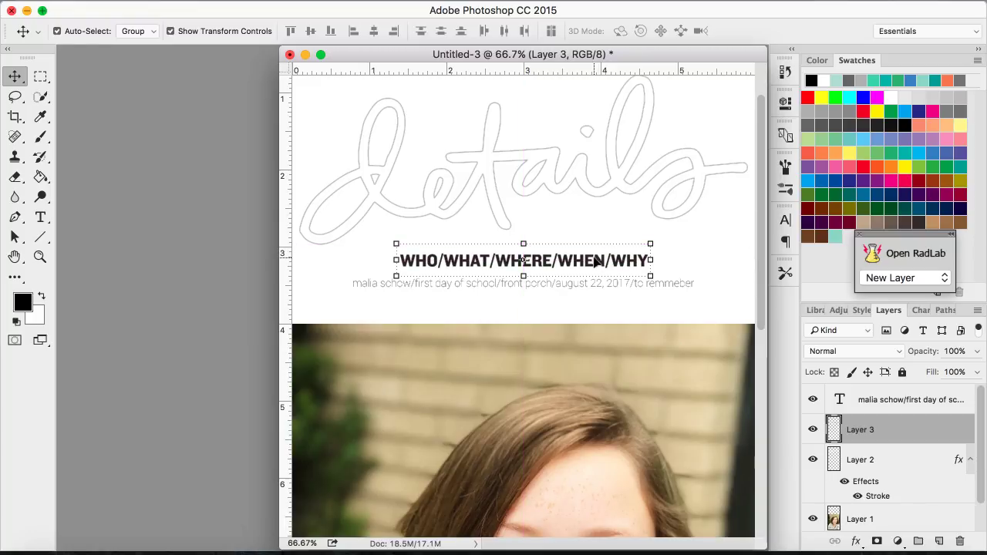
Step: Move the "details" word art down so that it overlaps the WHO/WHAT/WHERE/WHEN/WHY line
click(629, 193)
mouse_move(629, 193)
mouse_down()
mouse_move(629, 202)
mouse_move(628, 193)
mouse_up()
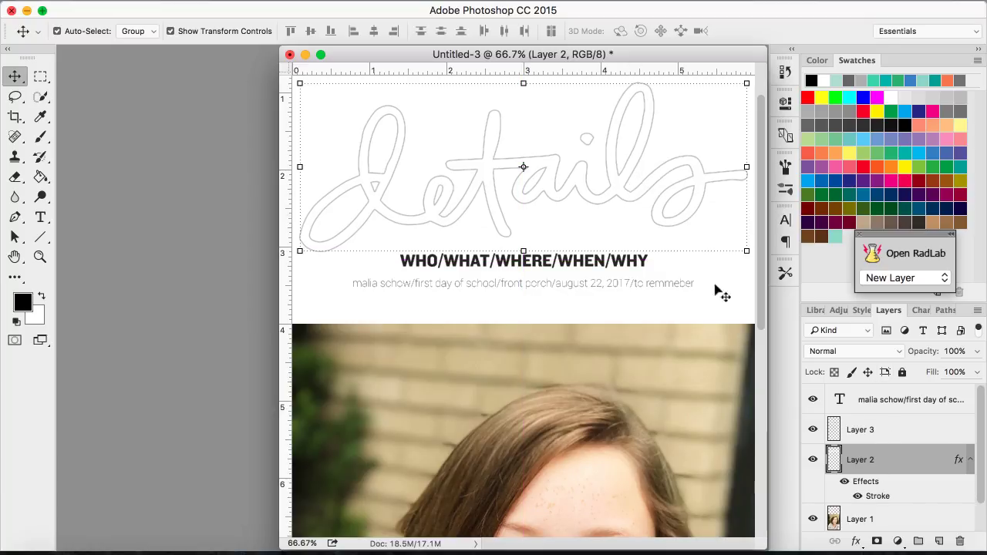
key(super+h)
drag(605, 206, 606, 225)
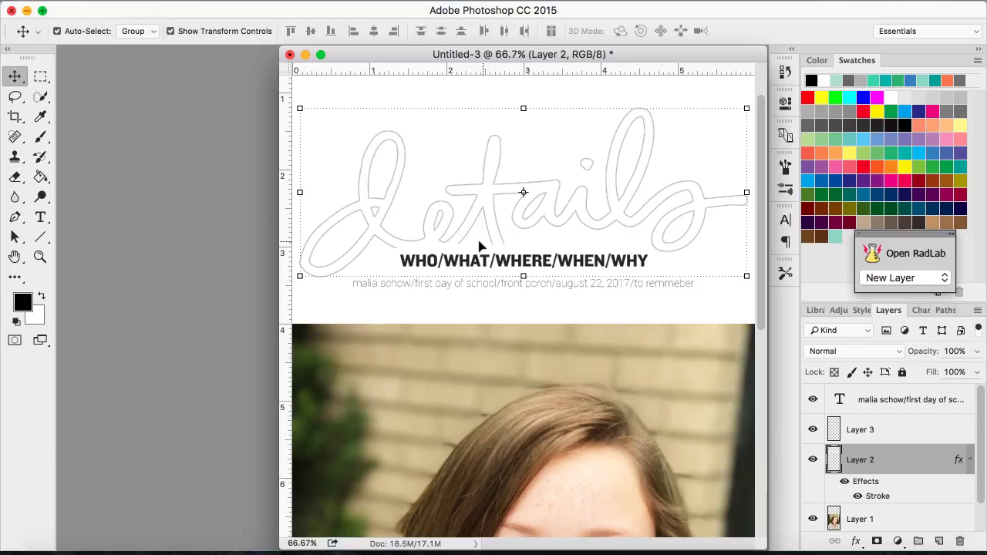
Step: Place Layer 2 with the "details" word art above Layer 3 and raise the word art to sit just over the WHO/WHAT/WHERE/WHEN/WHY line
scroll(871, 438, down, 1)
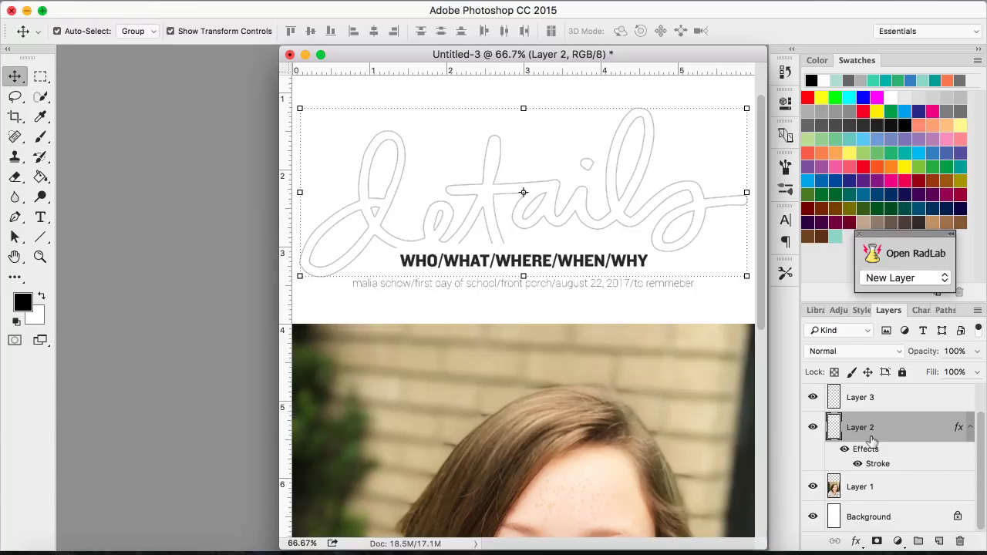
scroll(871, 439, up, 1)
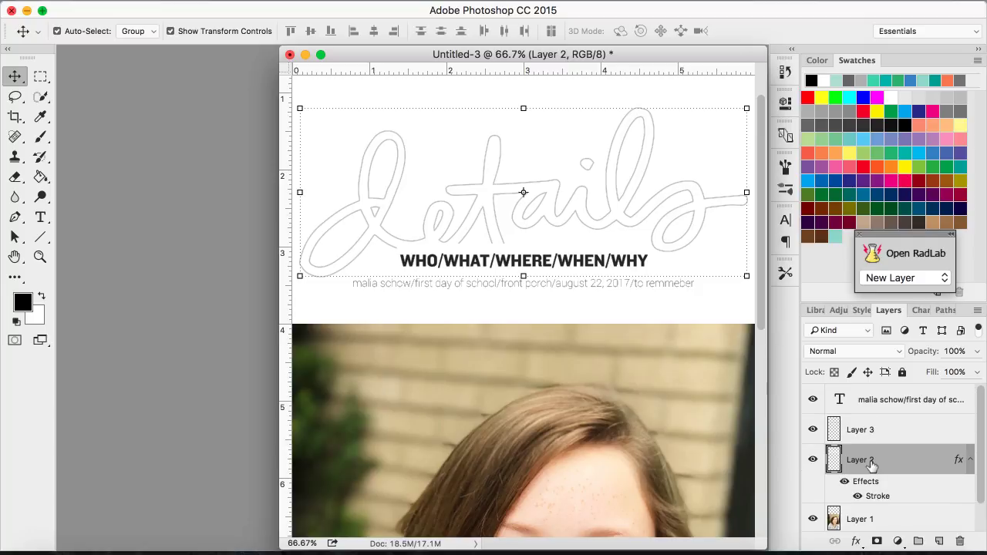
drag(871, 461, 871, 428)
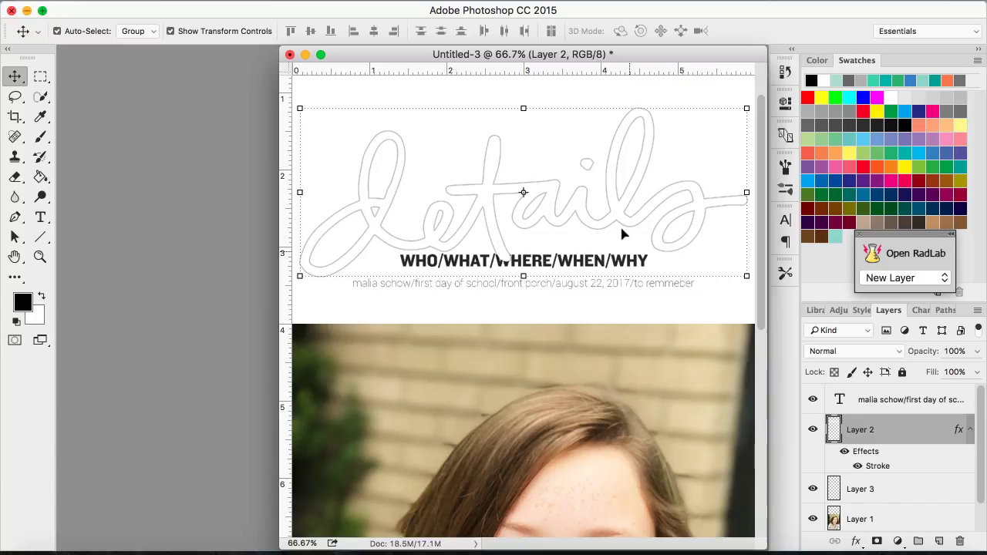
drag(609, 217, 609, 204)
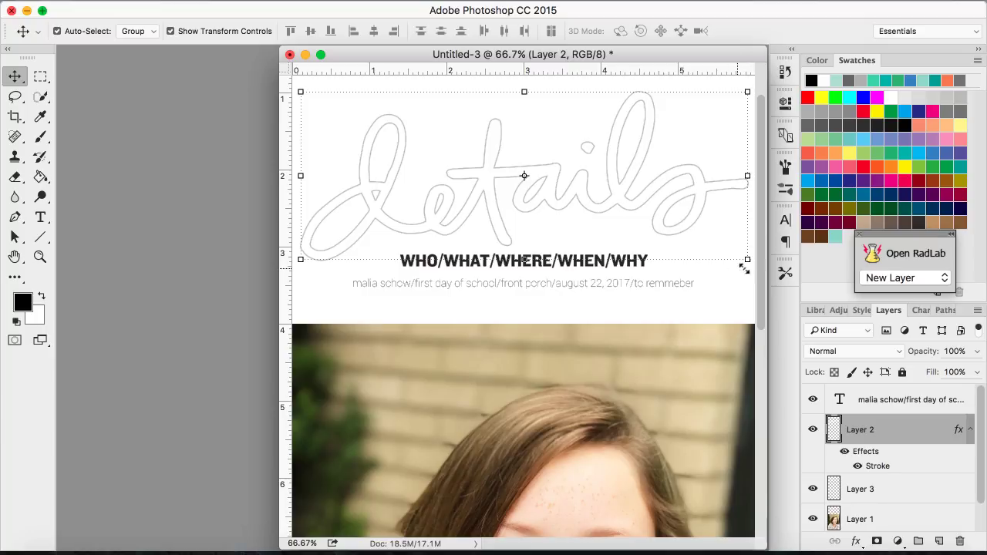
Step: Rotate the "details" word art slightly clockwise and nudge it down towards the WHO/WHAT/WHERE/WHEN/WHY line
drag(742, 269, 741, 278)
key(Down)
key(Down)
key(Down)
key(Down)
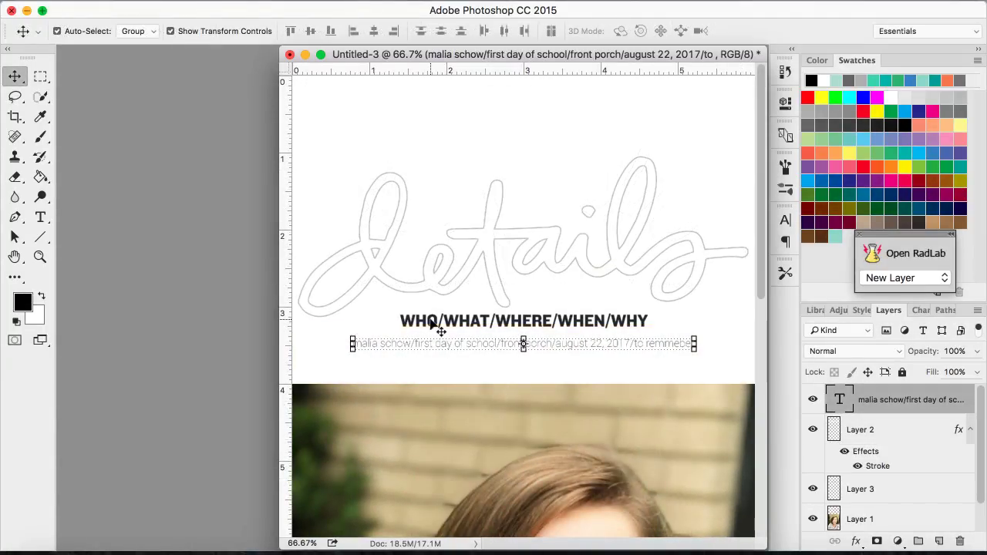
Step: Float all documents in their own windows and move the Untitled-3 window up within the workspace
drag(507, 57, 526, 58)
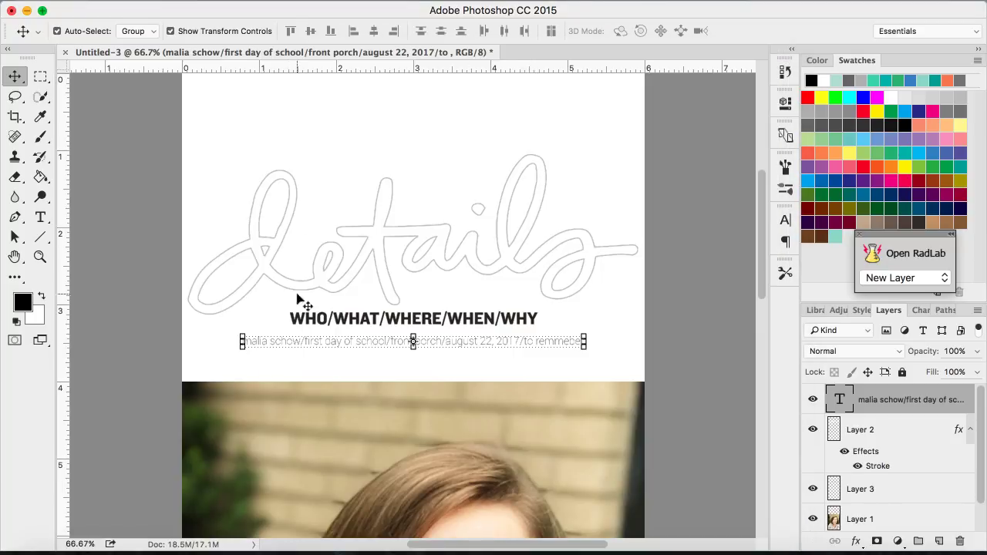
click(505, 6)
mouse_move(510, 10)
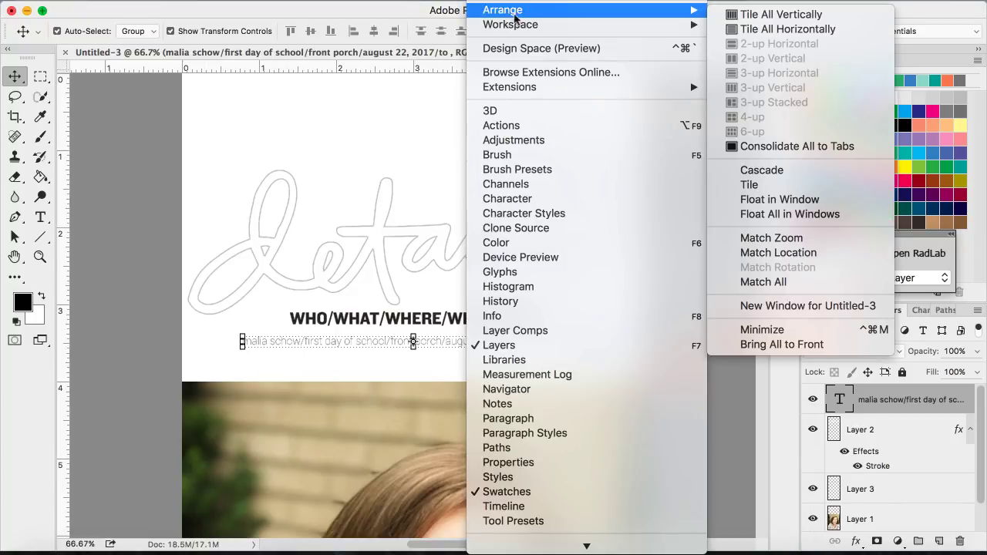
click(503, 4)
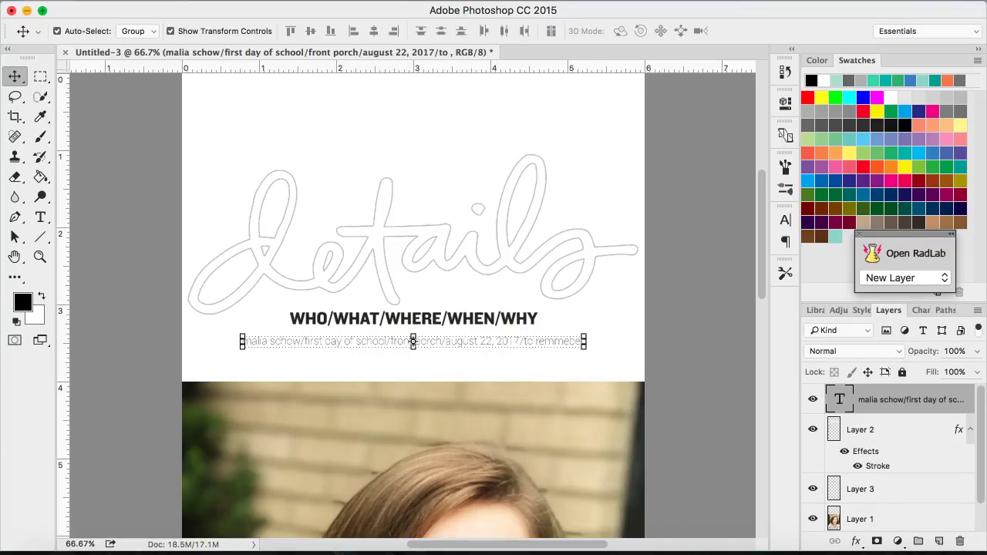
click(502, 4)
mouse_move(509, 7)
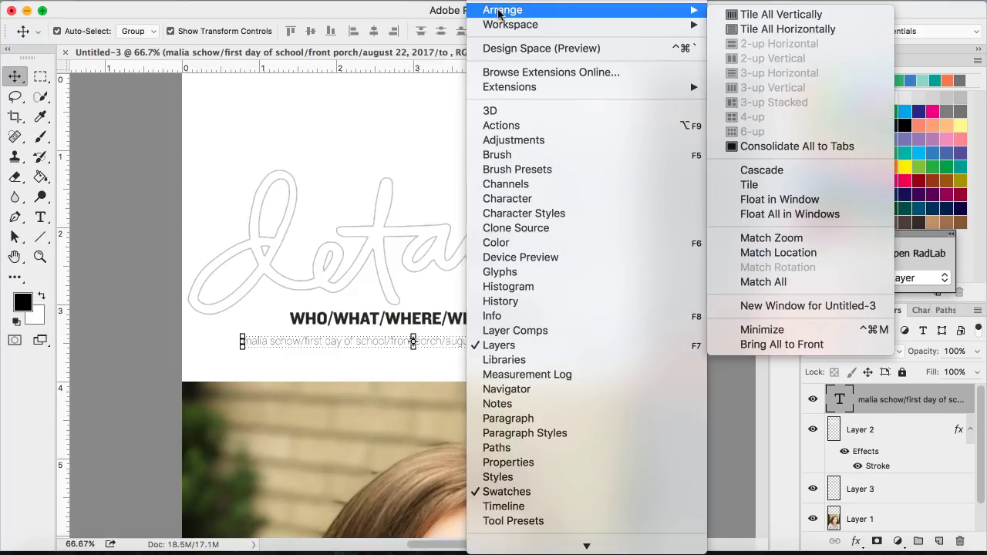
click(790, 213)
drag(410, 52, 514, 14)
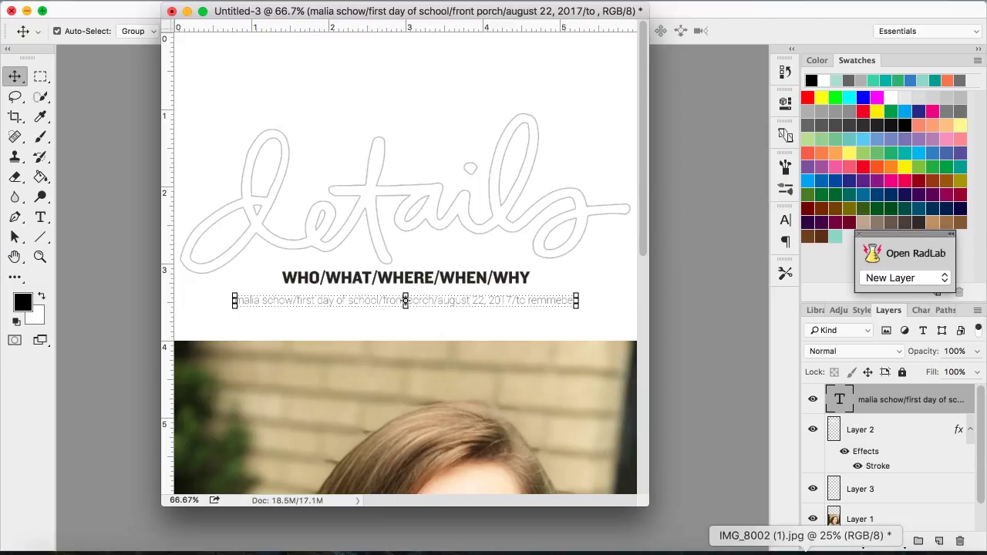
Step: Create a new white document 3 inches wide and 12 inches high at 300 pixels/inch in RGB Color
click(141, 0)
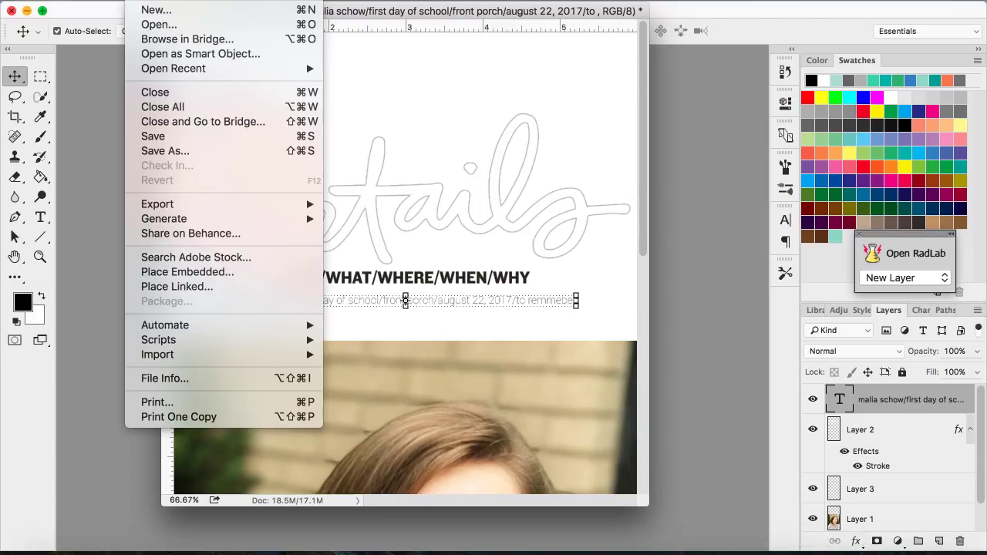
click(144, 9)
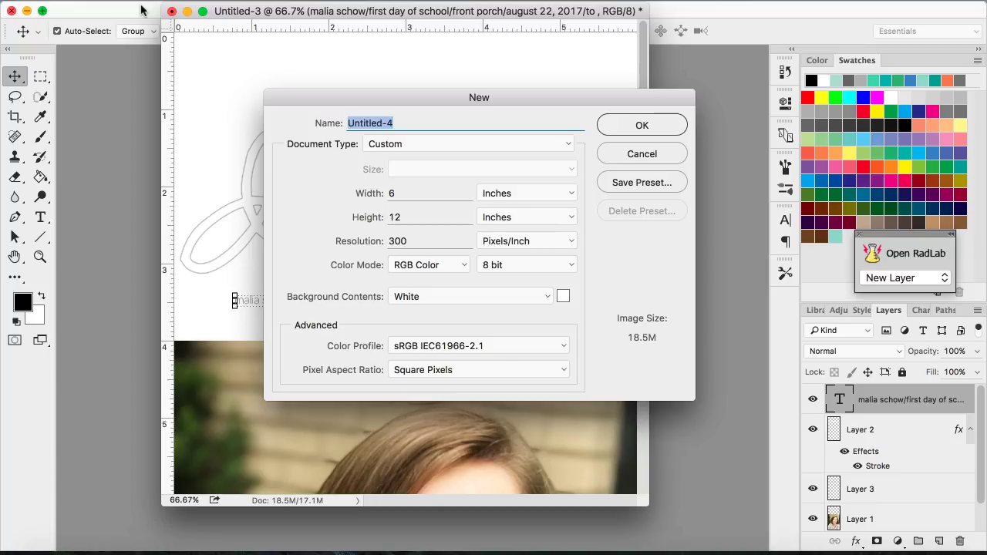
click(394, 192)
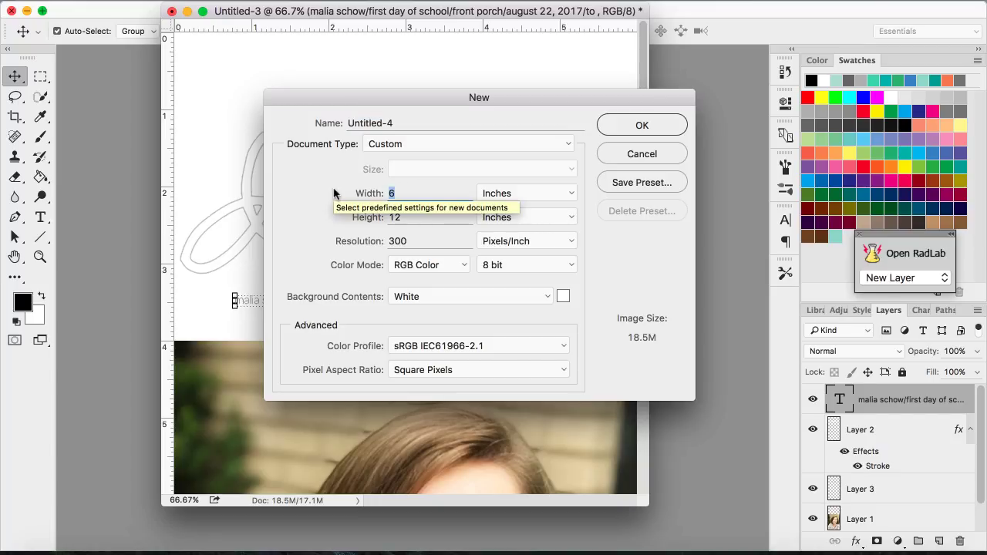
text(3)
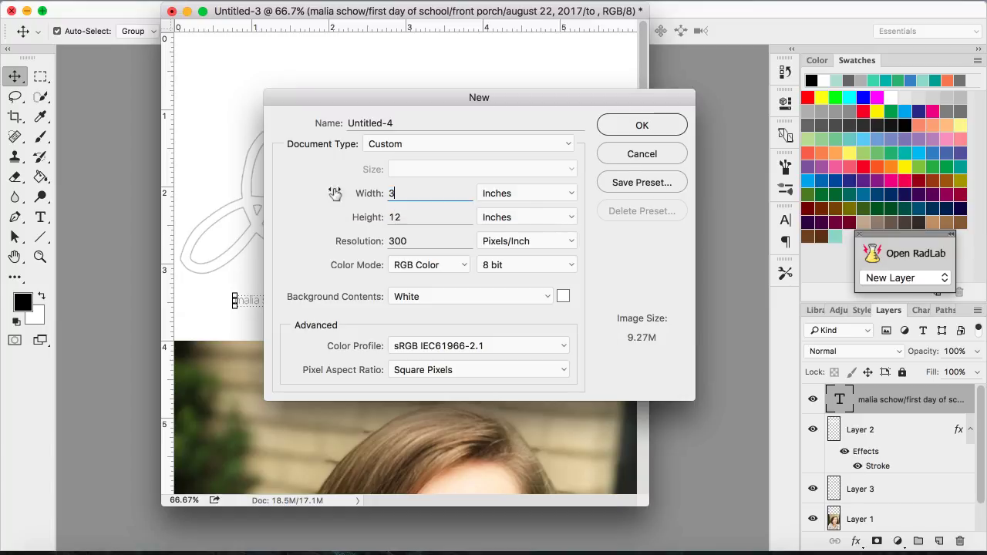
click(646, 125)
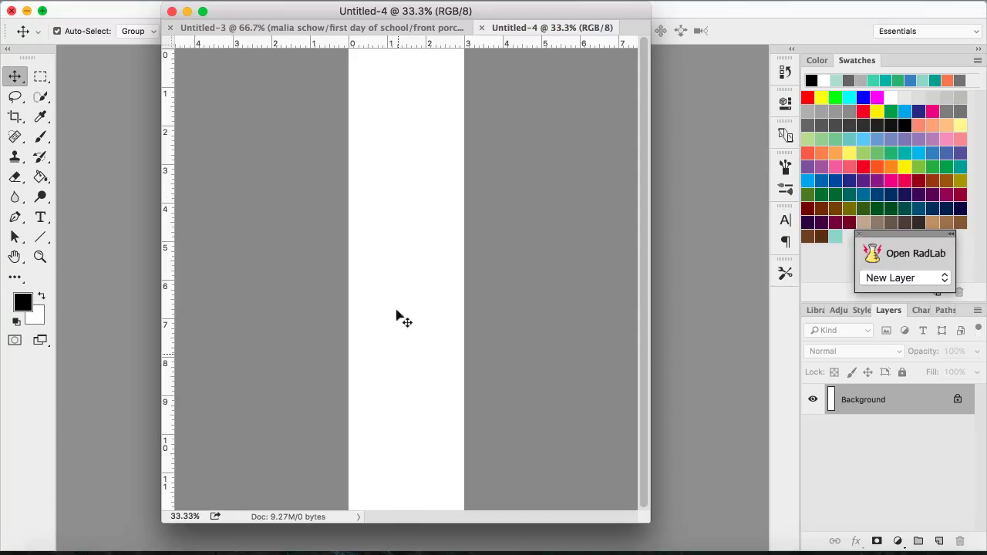
Step: Open AEdwards_BringOnTheDetails.png from the AEdwards_StampSet folder of the digital story kit and close it again
click(131, 2)
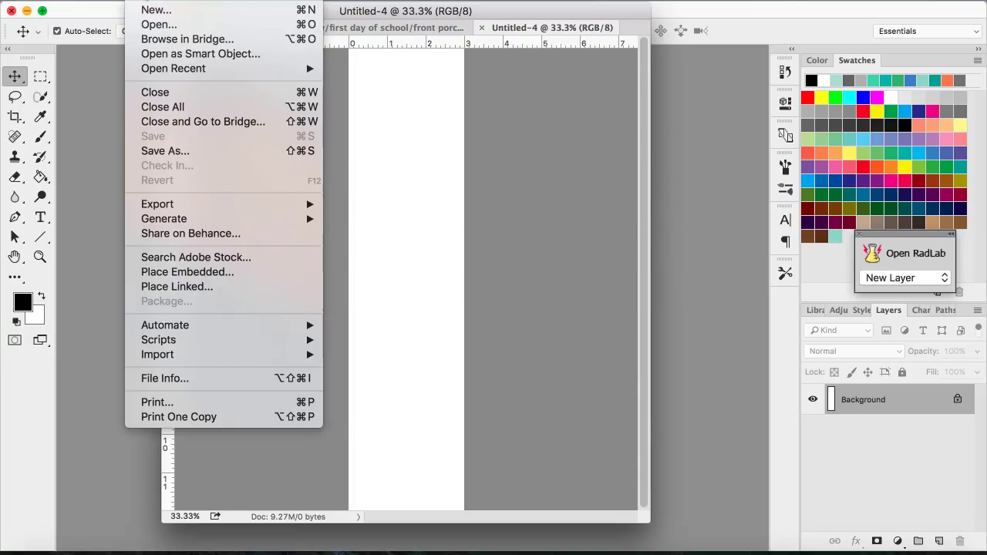
click(187, 24)
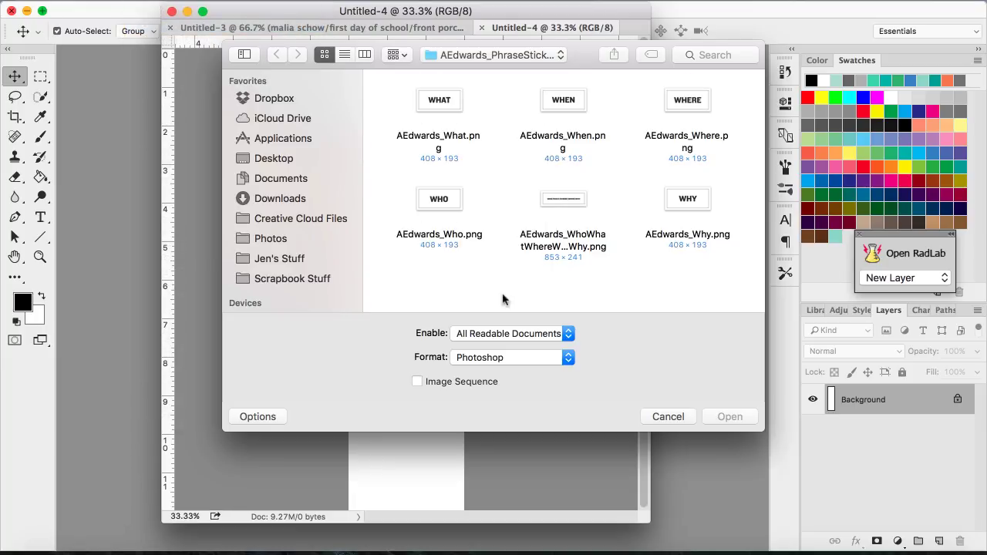
click(552, 55)
click(549, 70)
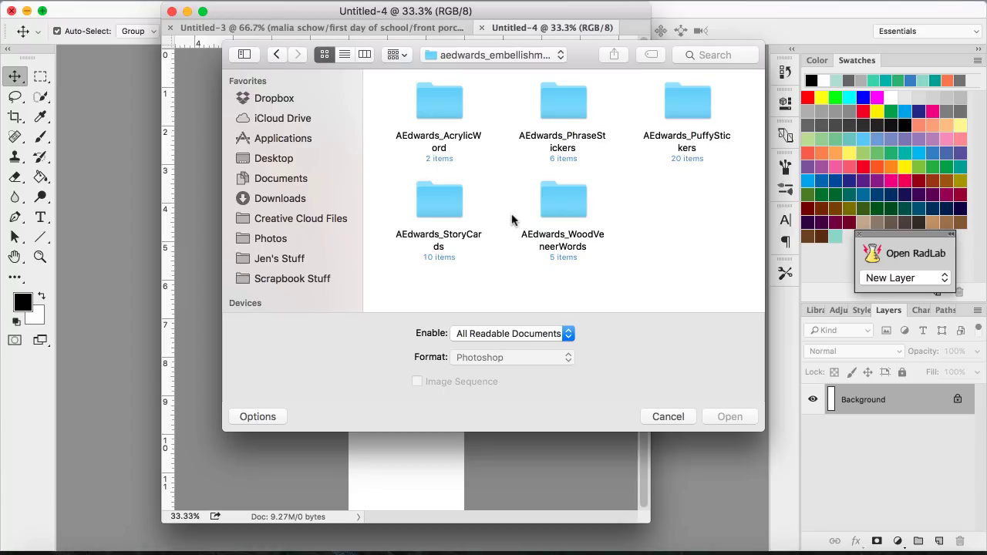
double_click(680, 98)
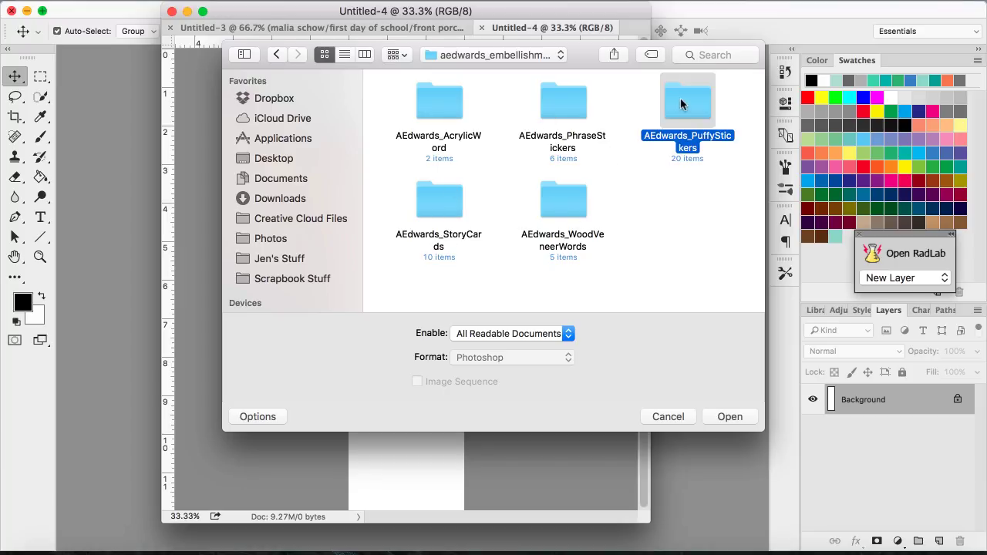
click(276, 55)
click(509, 56)
click(511, 69)
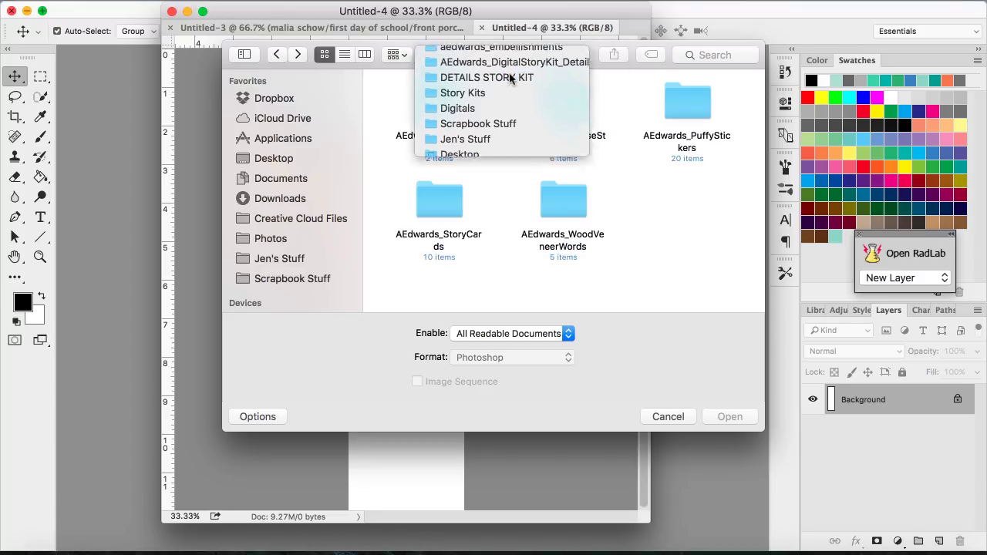
scroll(489, 216, down, 2)
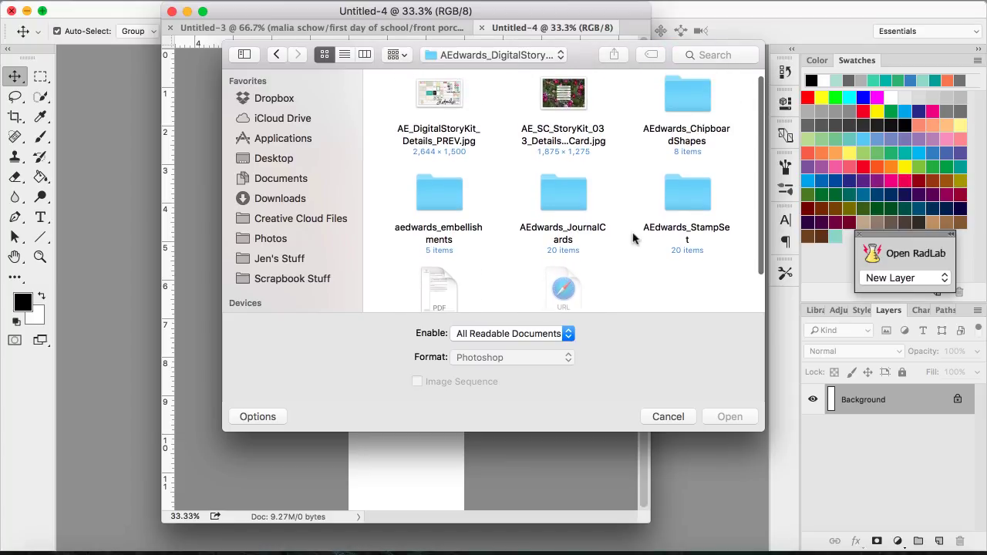
double_click(694, 207)
double_click(686, 173)
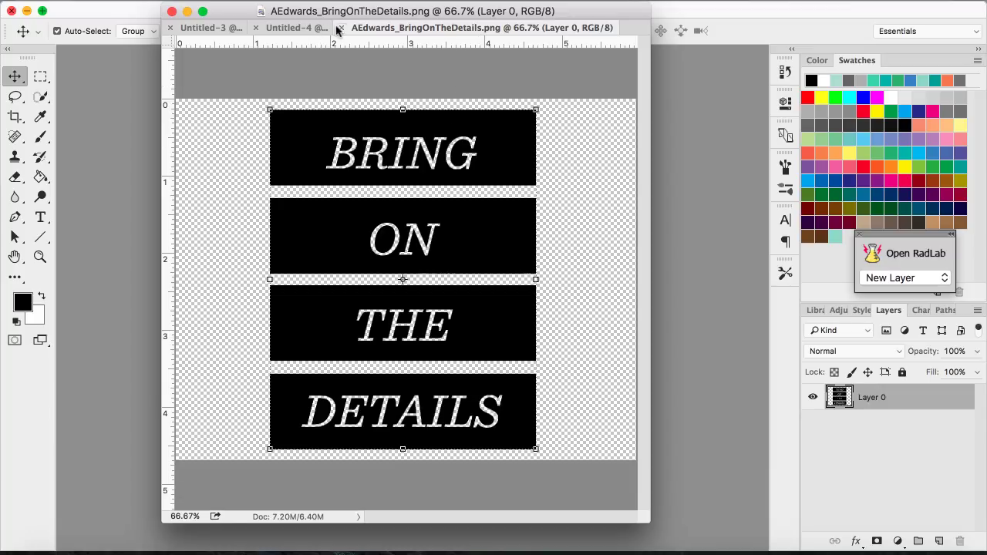
click(345, 28)
Step: Open the number stamps AEdwards_01.png through AEdwards_05.png together from the AEdwards_StampSet folder
click(164, 2)
mouse_move(143, 1)
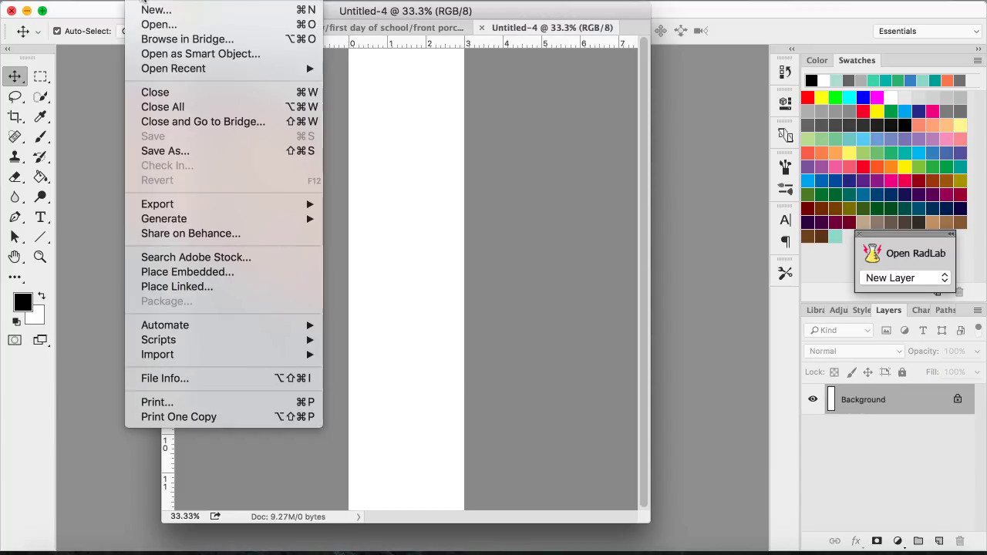
click(153, 25)
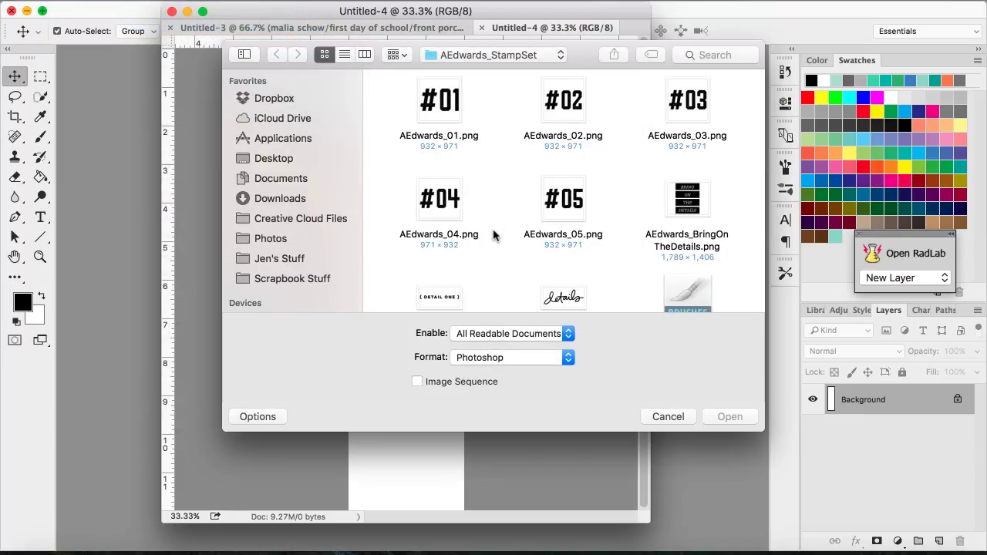
scroll(520, 181, down, 5)
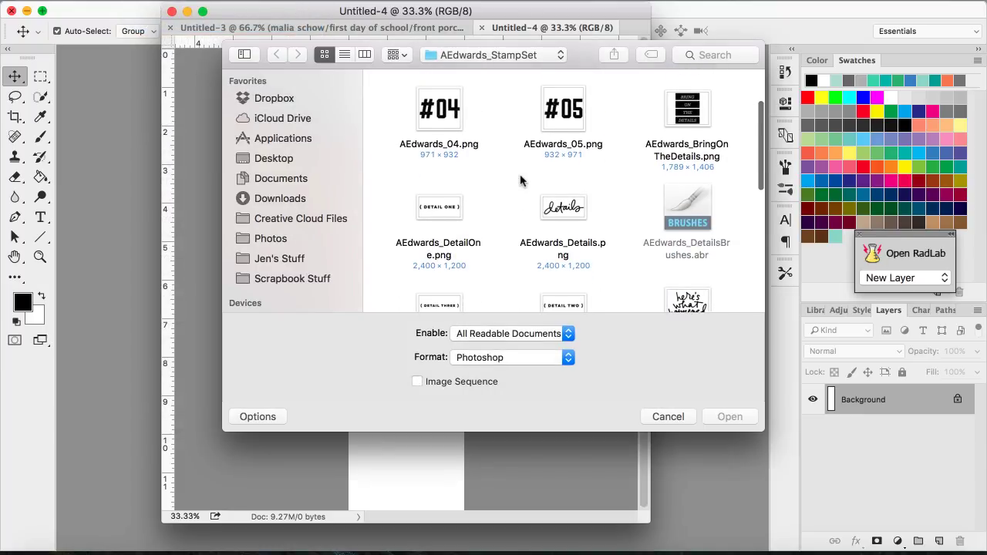
scroll(521, 180, down, 4)
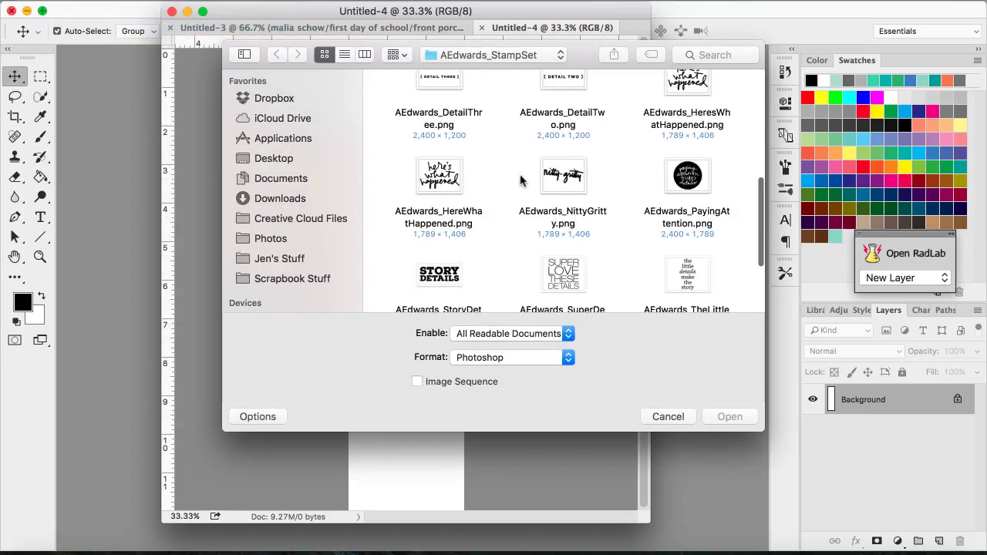
scroll(520, 180, up, 10)
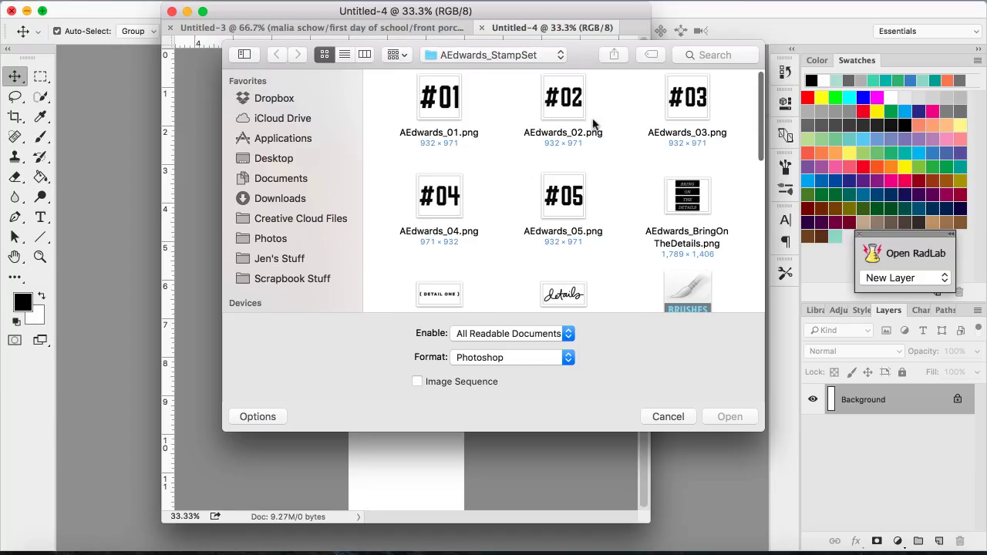
scroll(572, 219, down, 10)
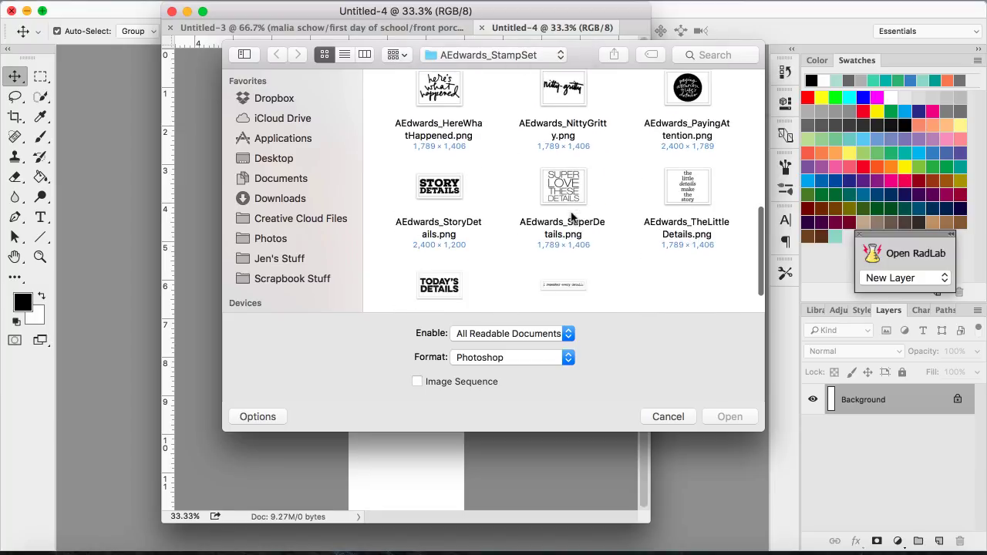
scroll(570, 223, up, 5)
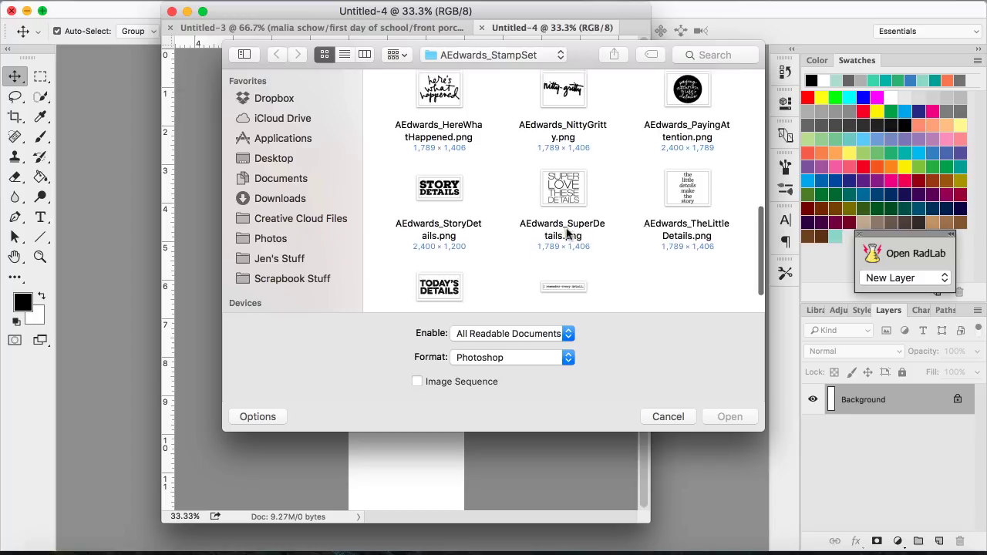
scroll(568, 232, up, 5)
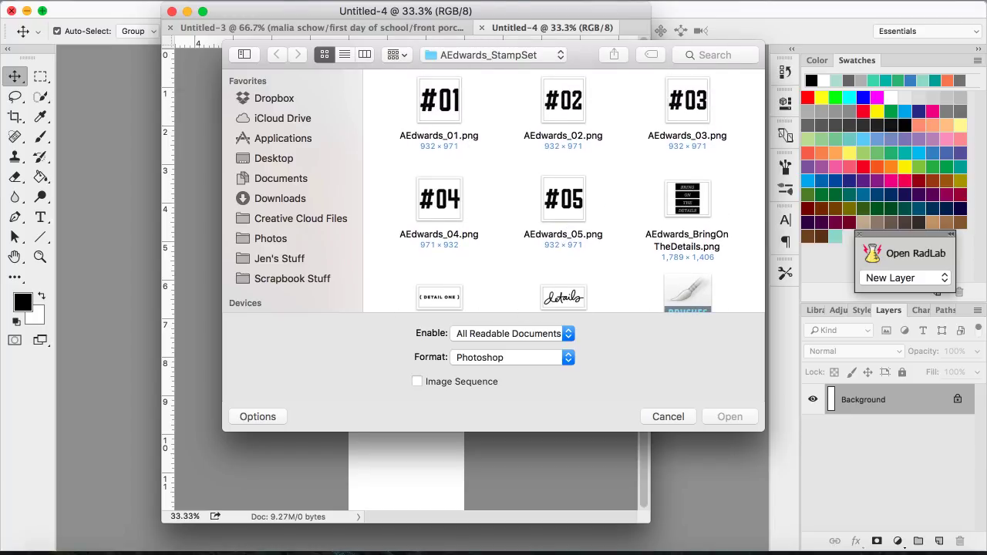
click(438, 115)
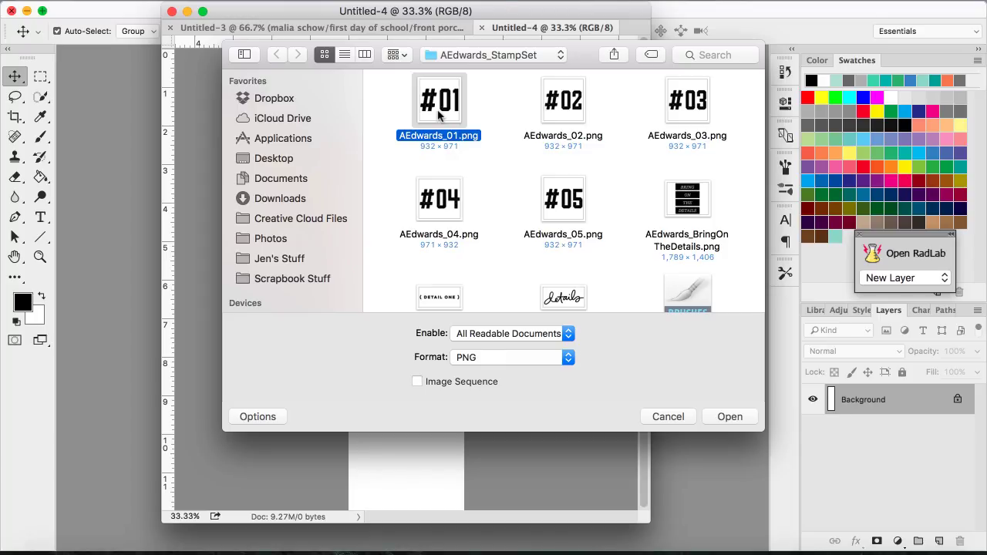
super+click(570, 96)
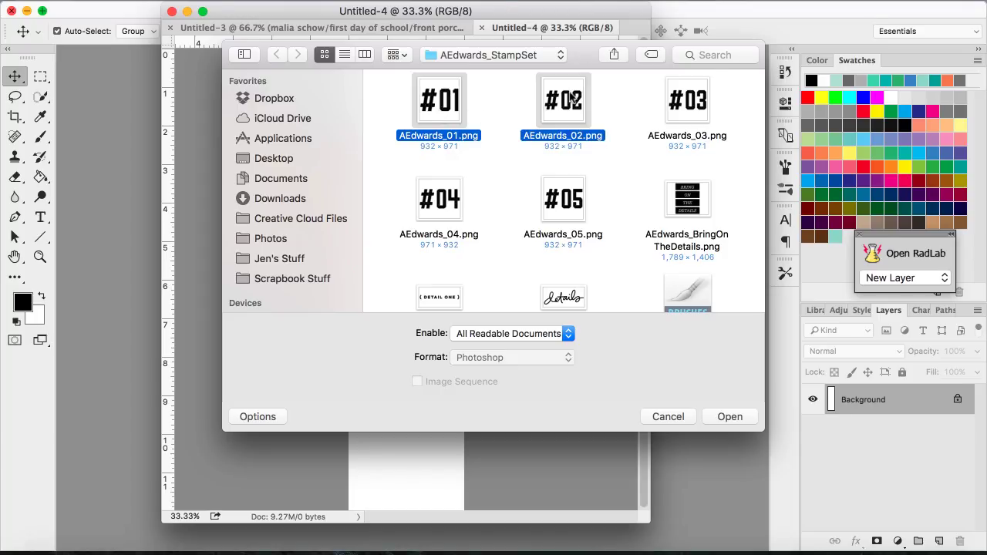
super+click(687, 106)
super+click(465, 205)
super+click(589, 204)
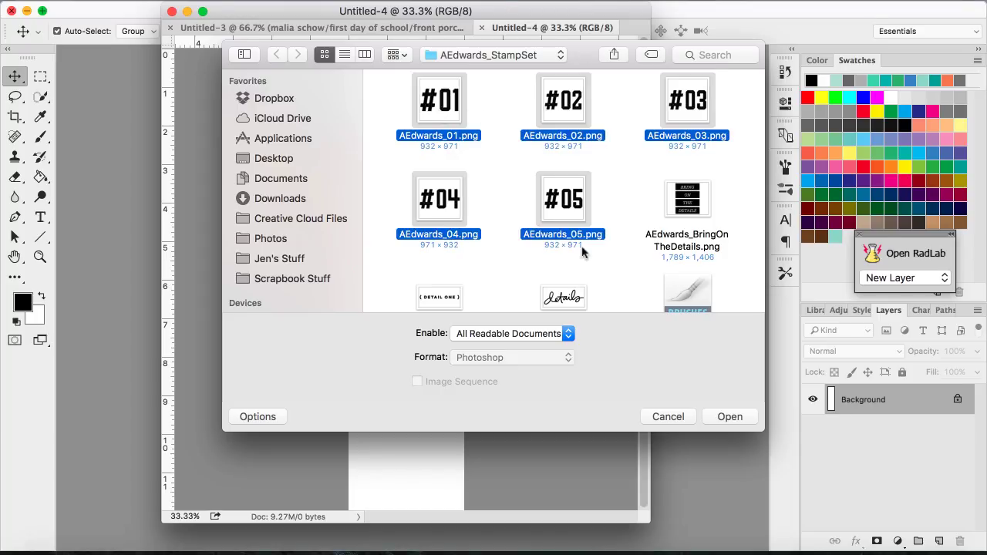
click(733, 422)
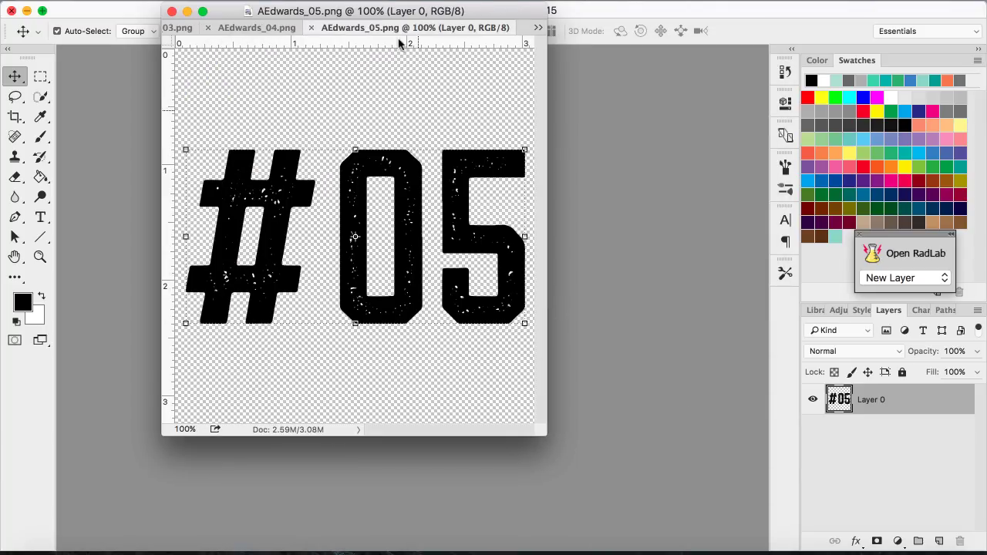
Step: Float all open documents in their own windows and move the AEdwards_05.png window clear of the others
click(494, 0)
mouse_move(586, 9)
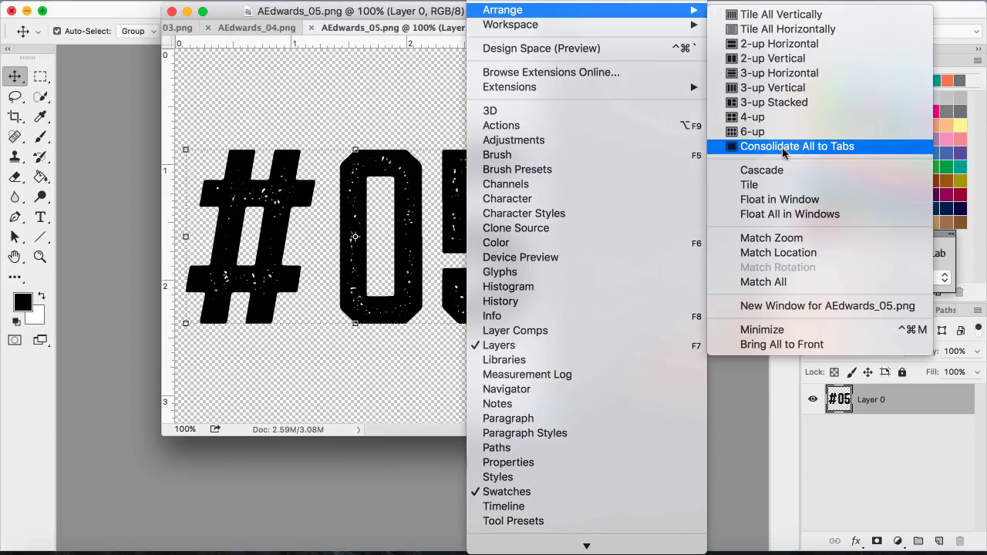
click(792, 214)
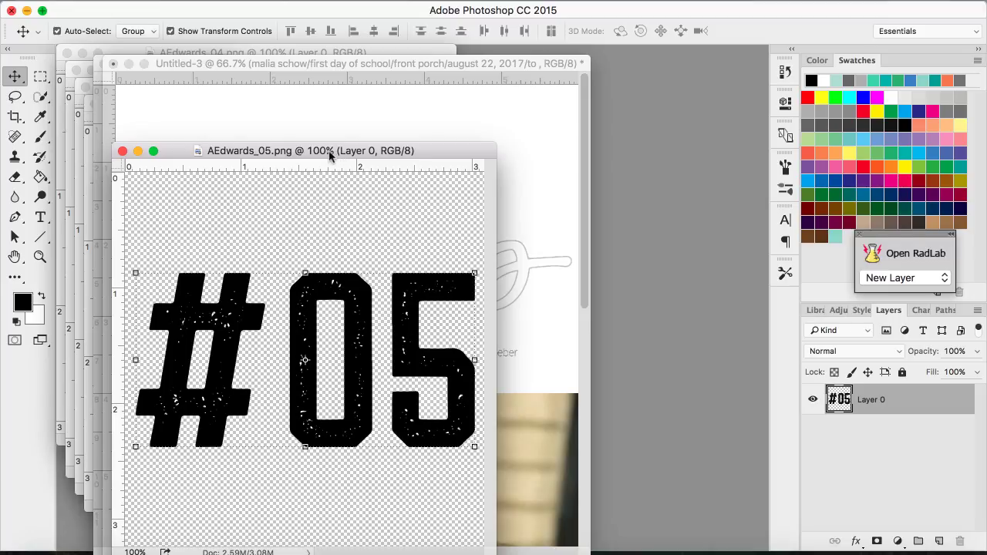
drag(305, 159, 790, 92)
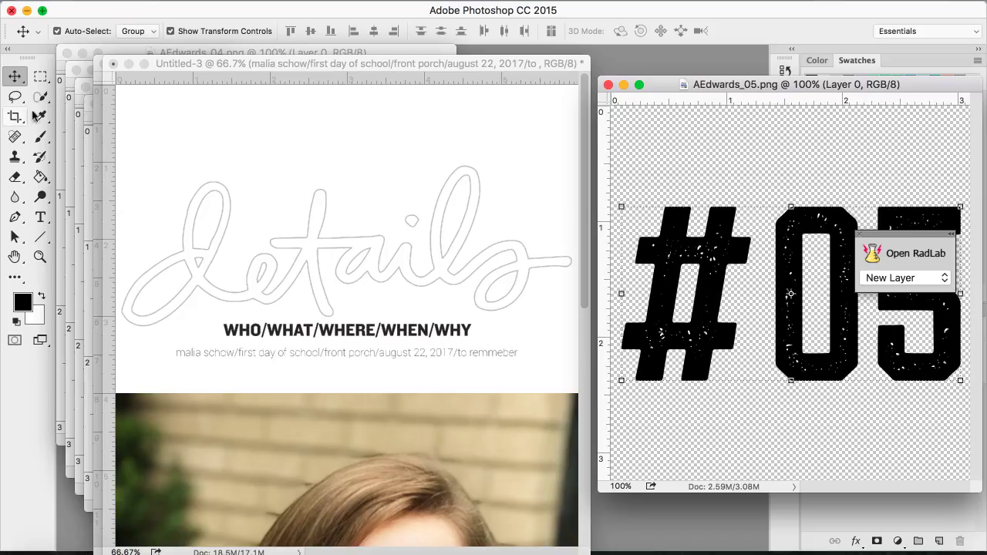
Step: Put the Untitled-3 window out of the way and place the Untitled-4 window between the #01 and #05 stamp windows
click(100, 108)
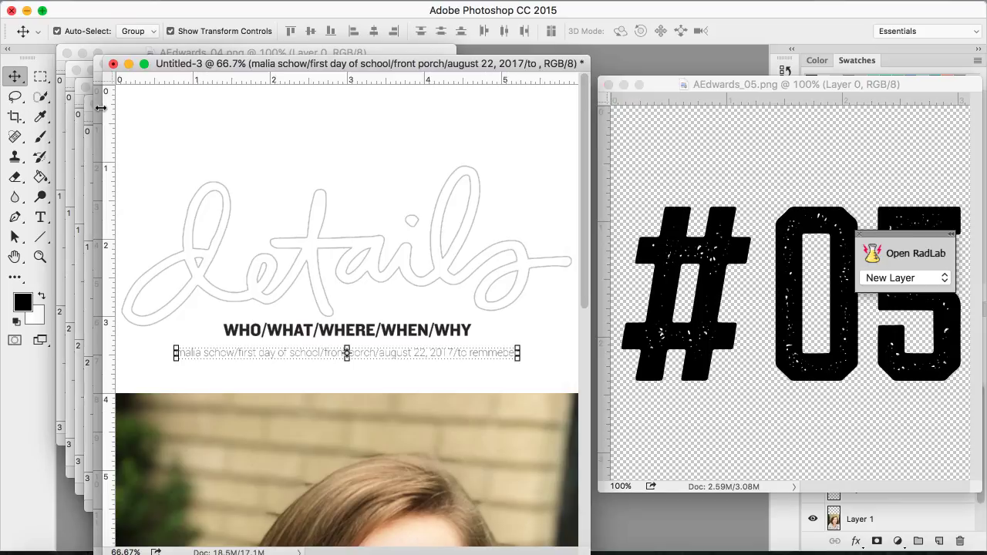
drag(179, 65, 216, 68)
click(167, 64)
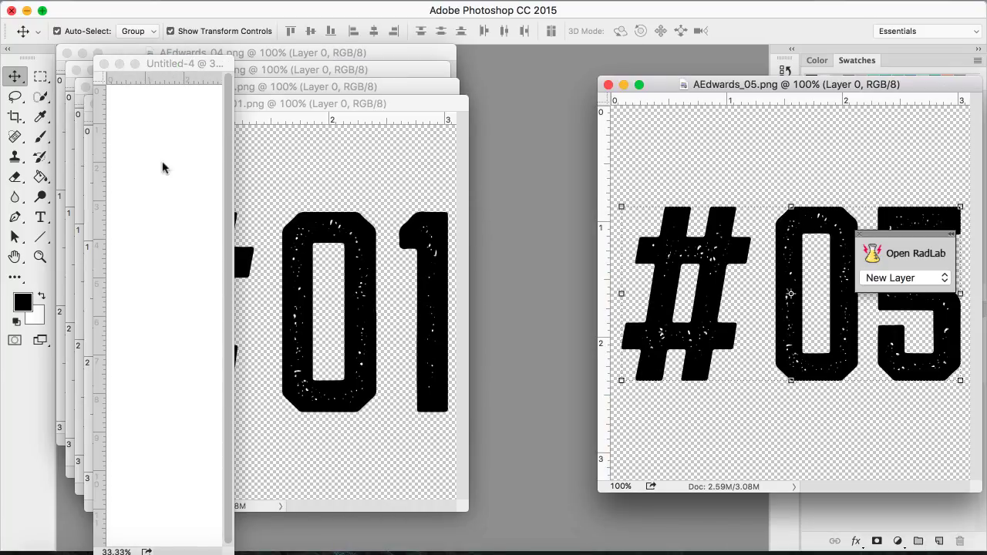
drag(172, 61, 544, 28)
Step: Copy the #01 stamp into the Untitled-4 page, scale it down slightly to fit the width and position it near the page's upper edge
click(307, 222)
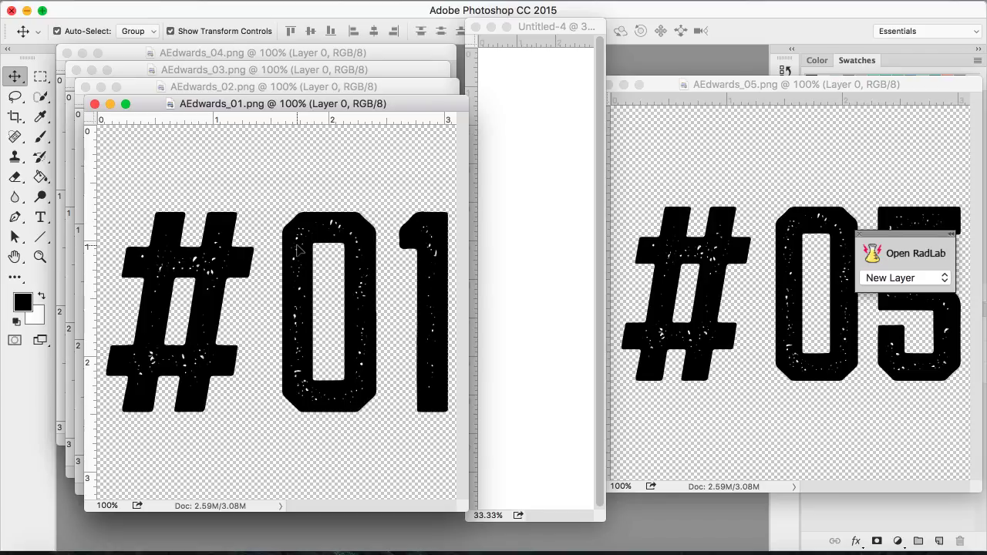
drag(273, 308, 557, 131)
key(super+t)
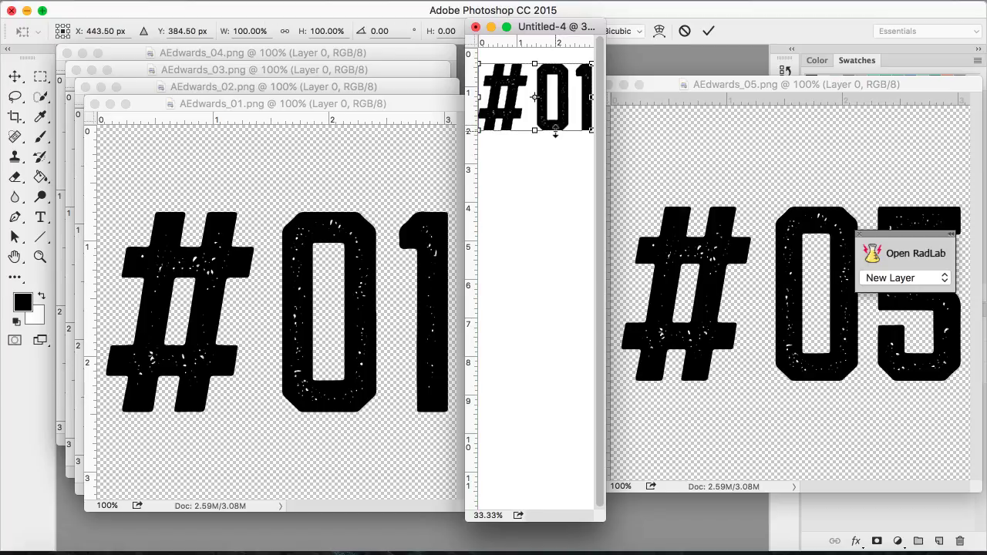
click(709, 31)
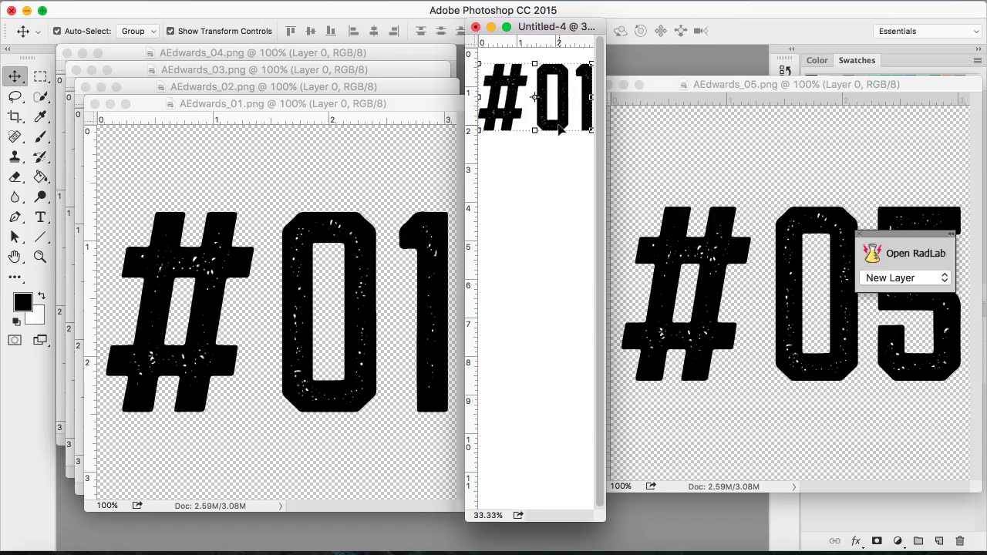
mouse_move(558, 130)
mouse_down()
mouse_move(553, 118)
mouse_move(589, 113)
mouse_move(561, 112)
mouse_up()
click(708, 31)
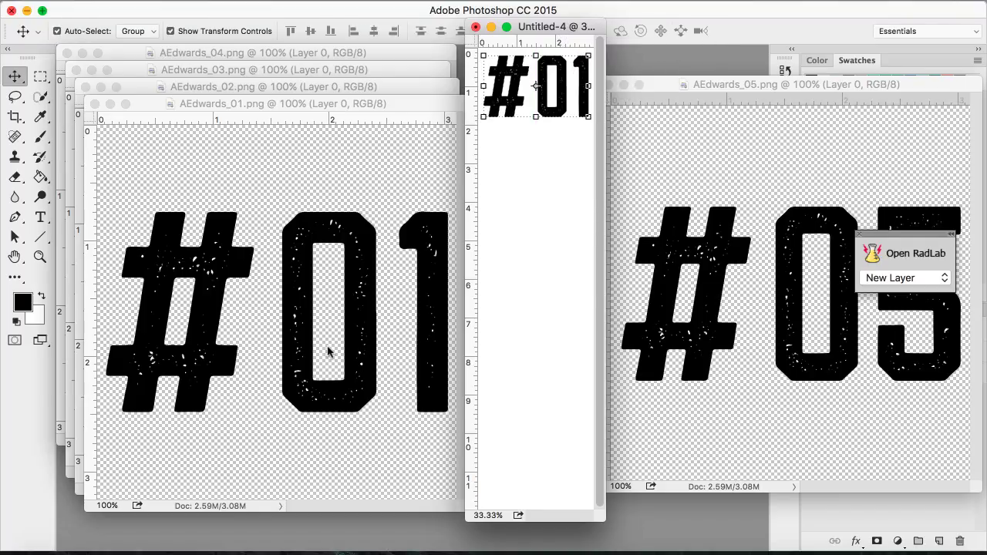
Step: Copy the #02 and #03 stamps into the Untitled-4 page, spaced one below the other under #01
click(314, 86)
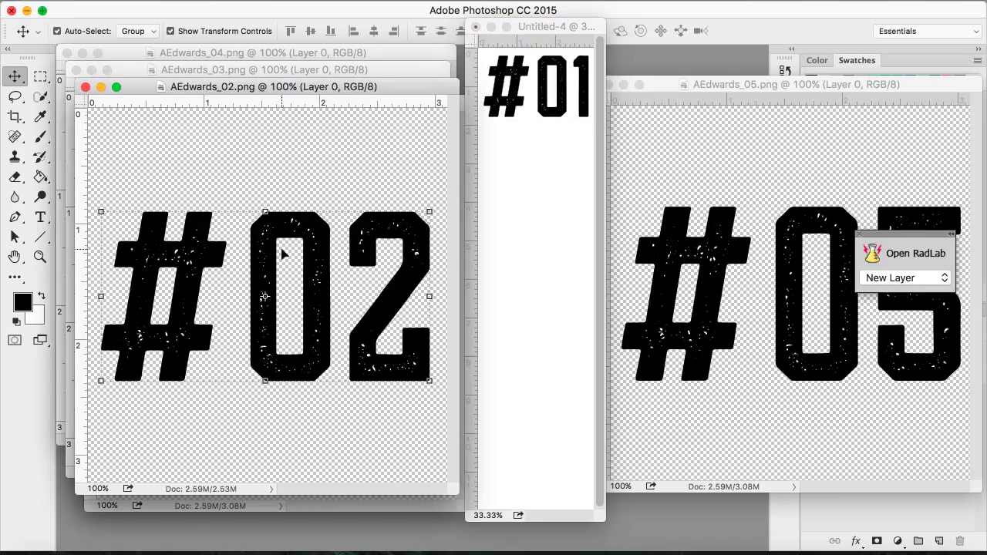
drag(325, 268, 562, 225)
drag(568, 212, 570, 217)
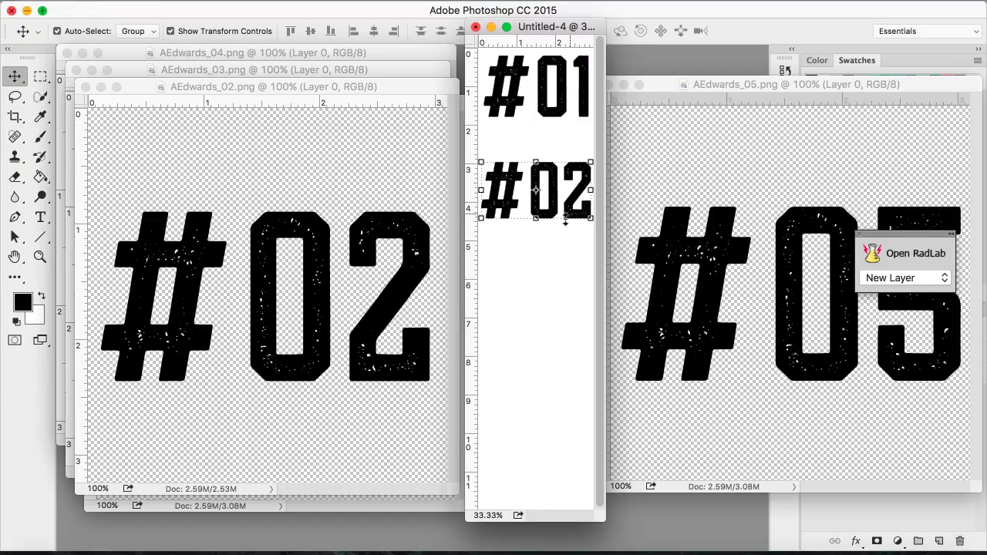
click(197, 71)
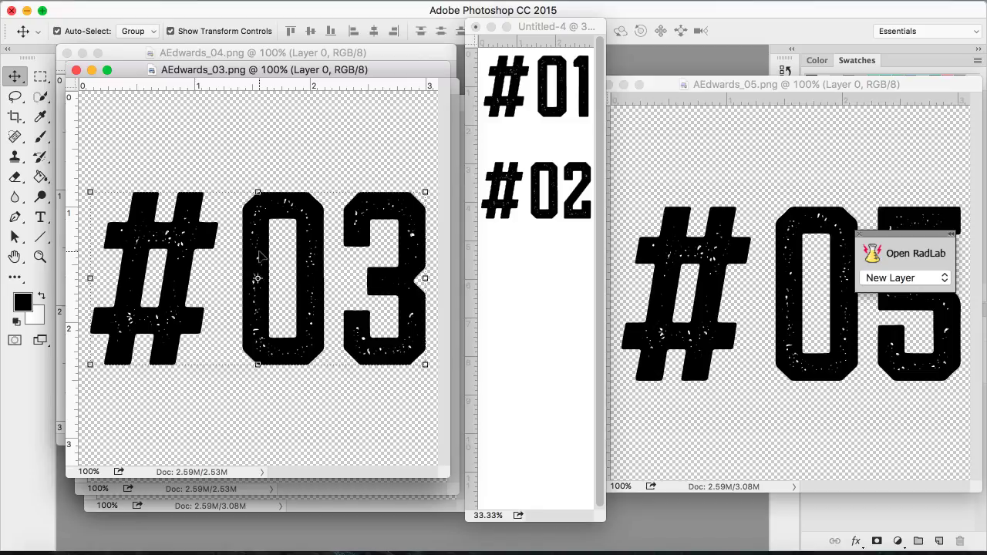
drag(259, 256, 554, 285)
Step: Add the #04 stamp below #03, scaled to about 94%, and place the #05 stamp at the foot of the Untitled-4 page
click(246, 55)
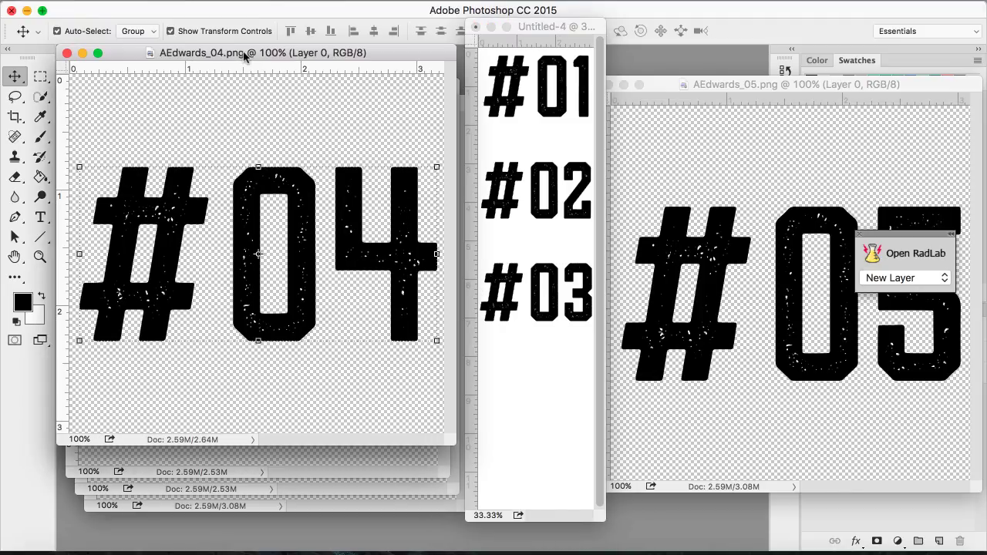
drag(248, 275, 556, 418)
mouse_move(583, 375)
mouse_down()
mouse_move(586, 368)
mouse_move(581, 391)
mouse_up()
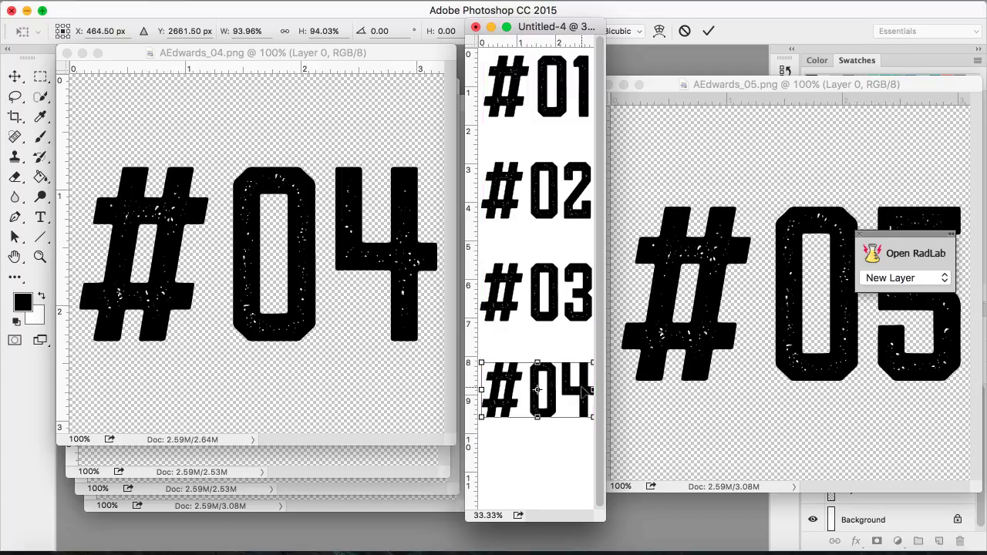
click(714, 31)
click(693, 278)
drag(694, 279, 532, 465)
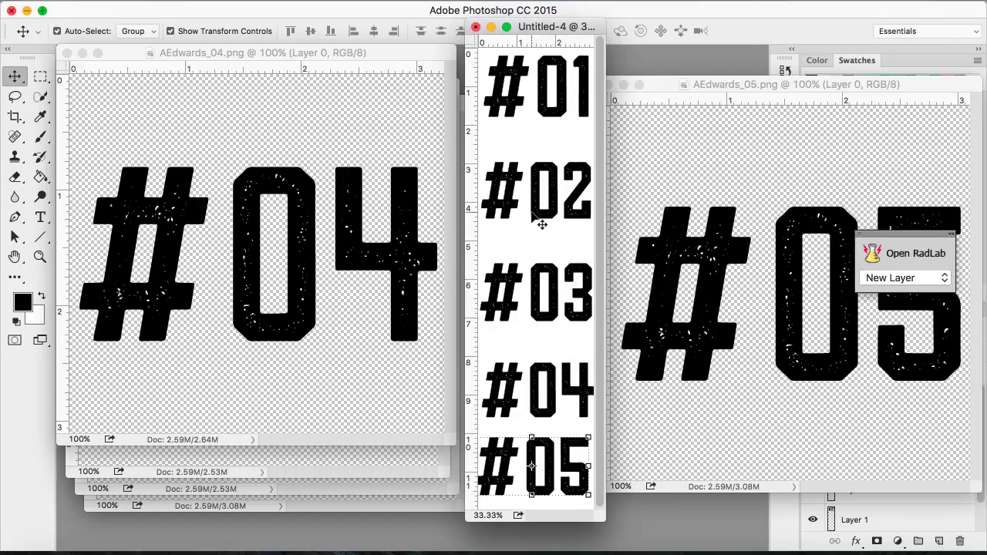
Step: Move the #02 stamp up closer to #01 and scale the #01 stamp to about 96%
drag(542, 222, 538, 206)
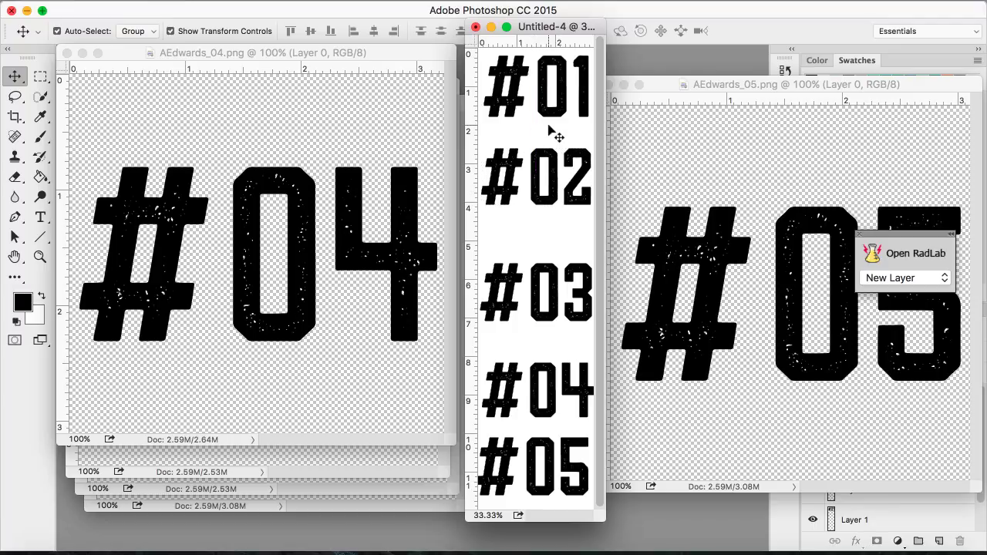
click(553, 116)
key(ctrl+t)
drag(588, 117, 563, 115)
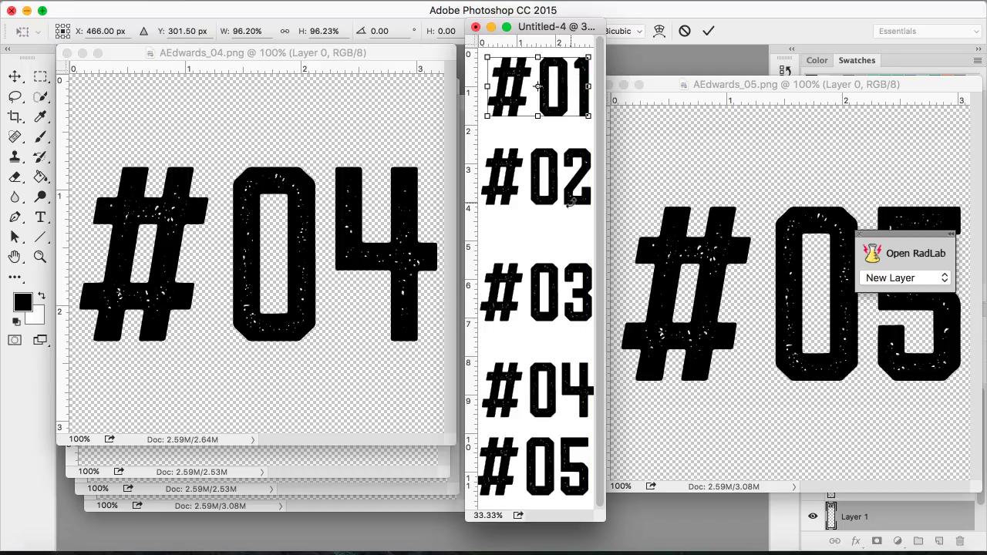
click(706, 31)
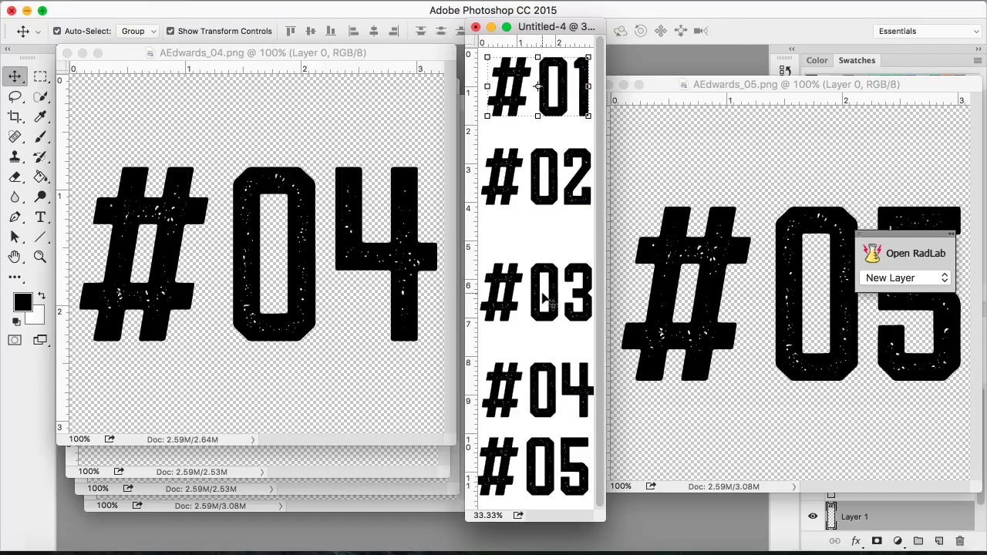
Step: Shift the #03 and #04 stamps slightly upward to even out the spacing between the five numbers
drag(538, 319, 539, 312)
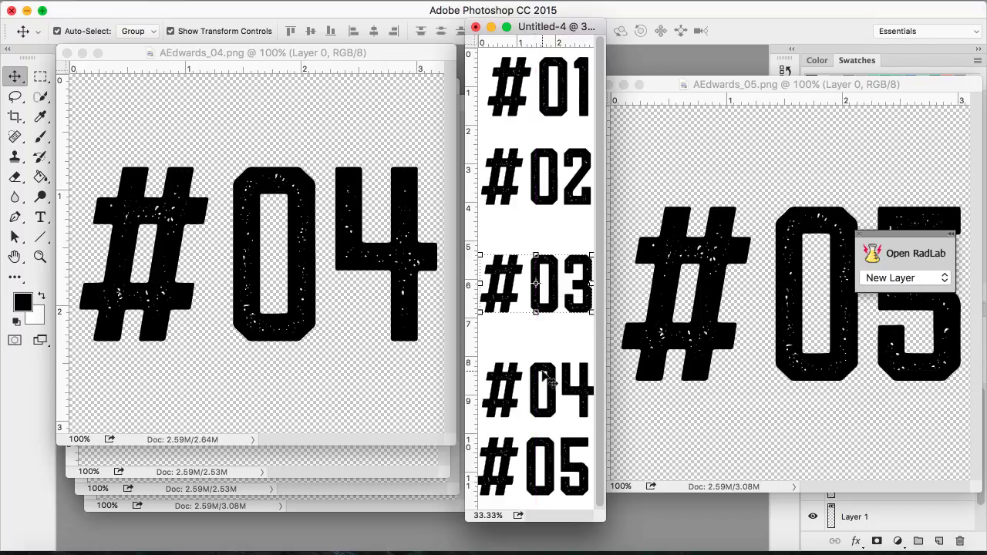
drag(542, 400, 534, 376)
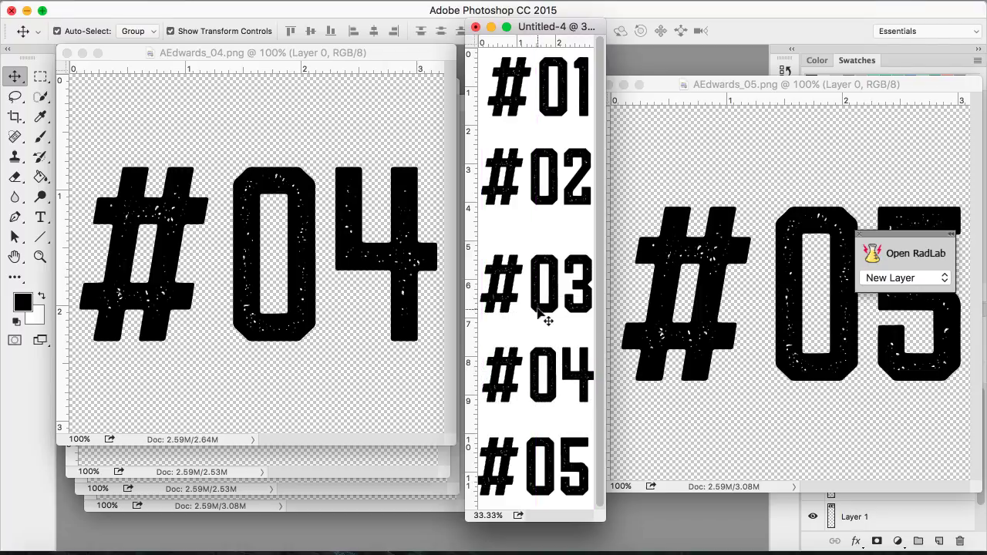
drag(545, 318, 537, 302)
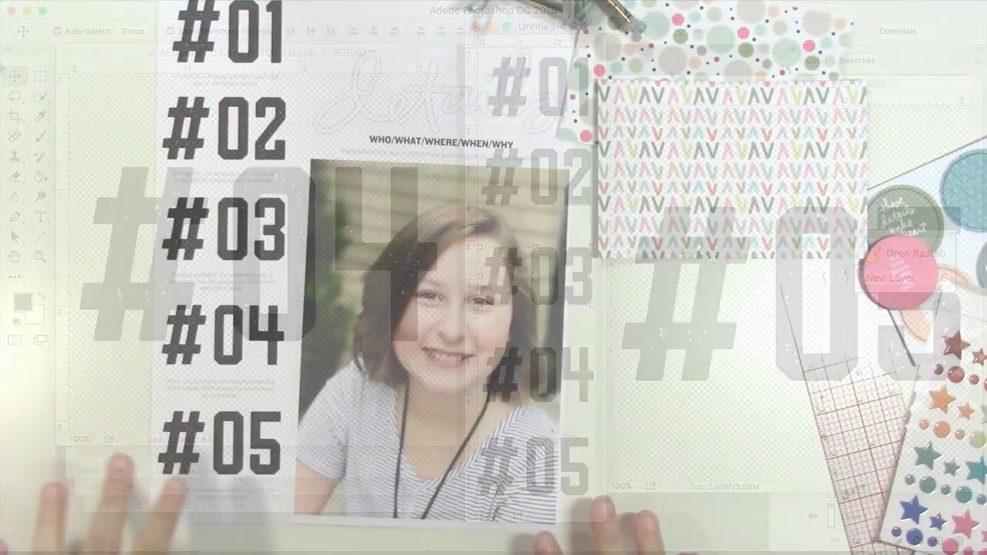